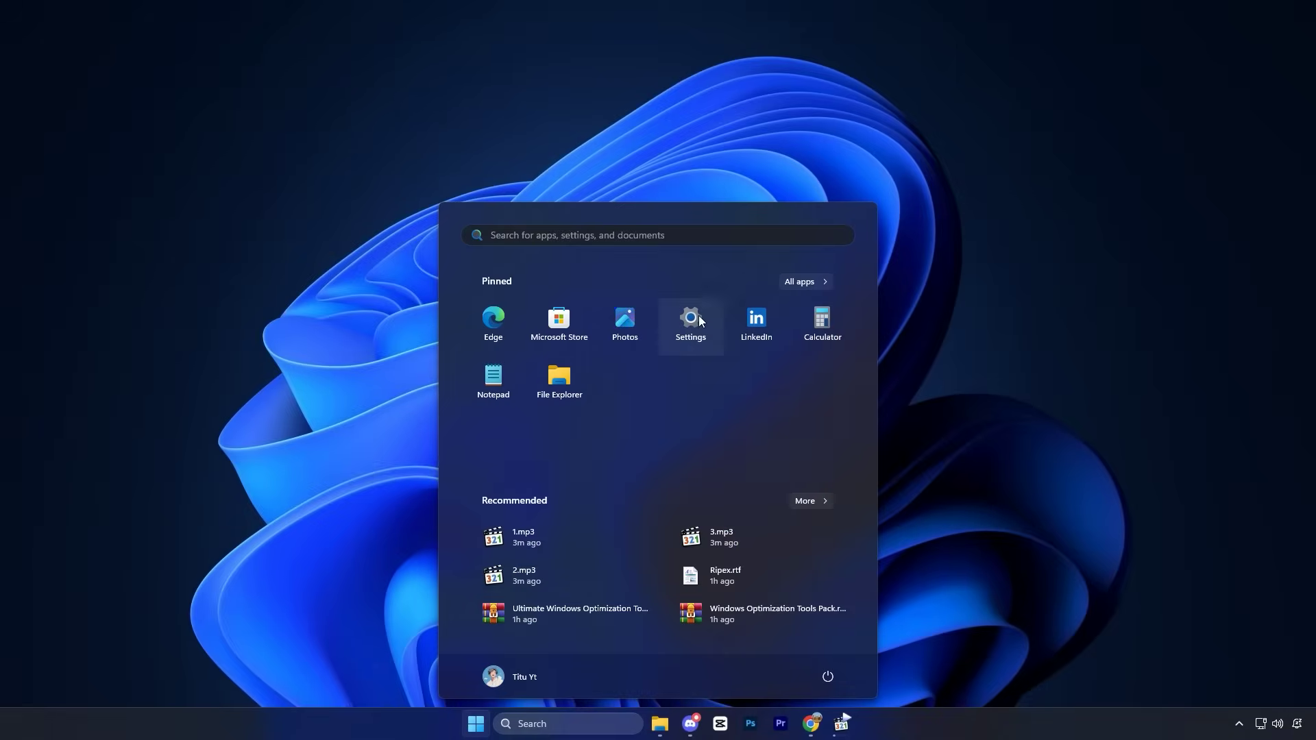
In System > Notifications, expand Additional settings with the welcome, setup-suggestion and tips options unchecked.
{"action": "left_click", "coordinate": [689, 319]}
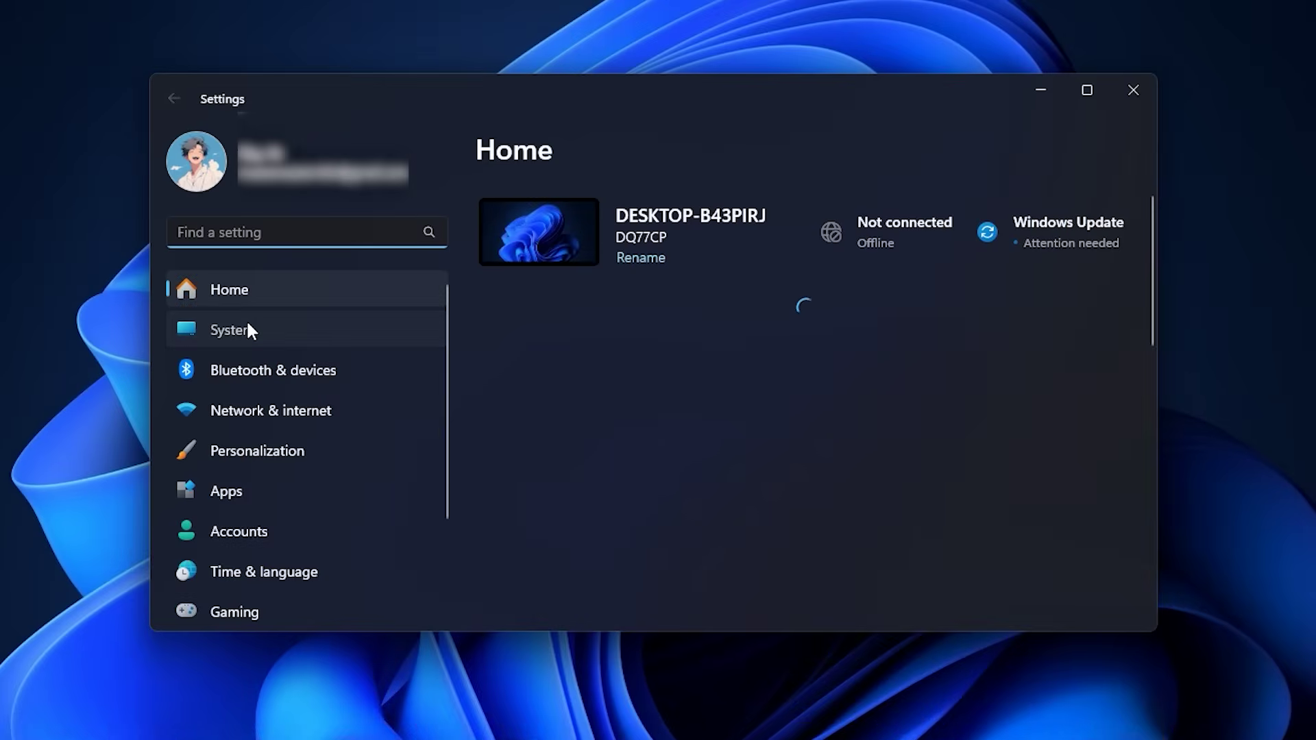
{"action": "left_click", "coordinate": [381, 342]}
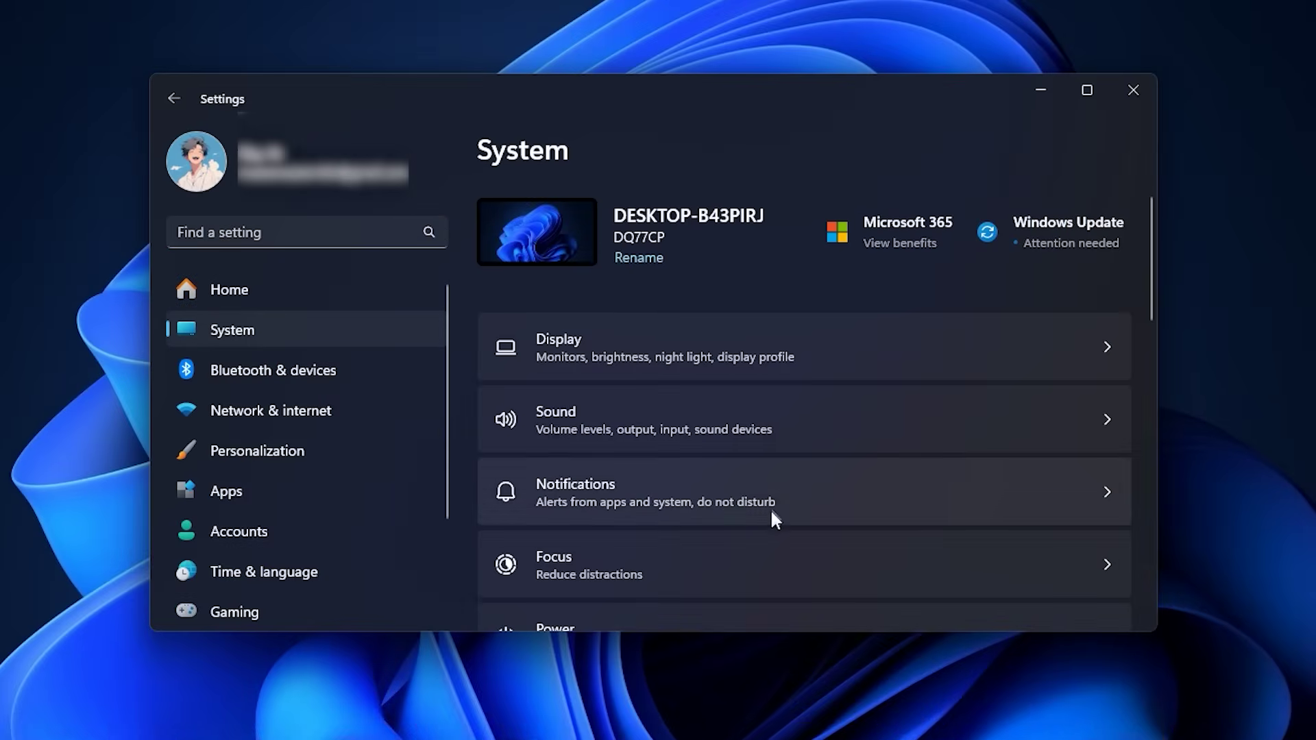
{"action": "left_click", "coordinate": [720, 488]}
{"action": "scroll", "coordinate": [651, 475], "scroll_direction": "down", "scroll_amount": 5}
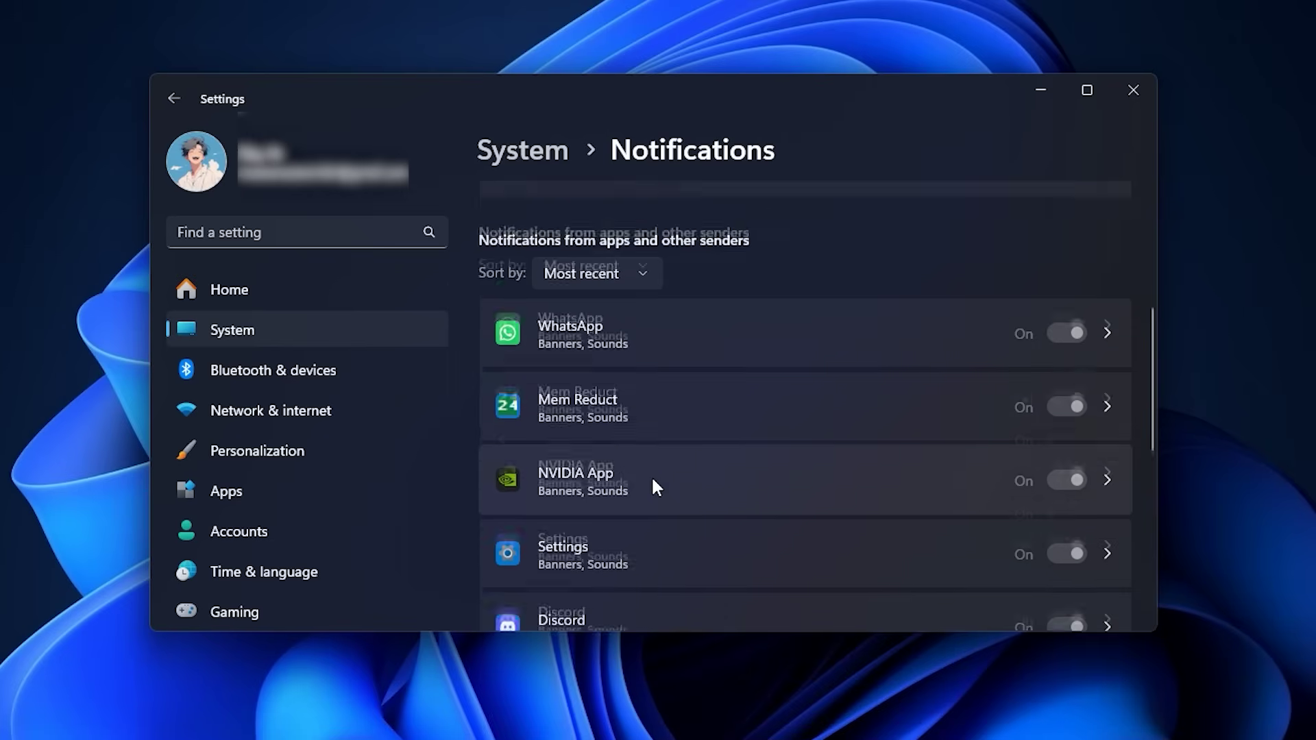
{"action": "scroll", "coordinate": [651, 476], "scroll_direction": "down", "scroll_amount": 10}
{"action": "left_click", "coordinate": [614, 512]}
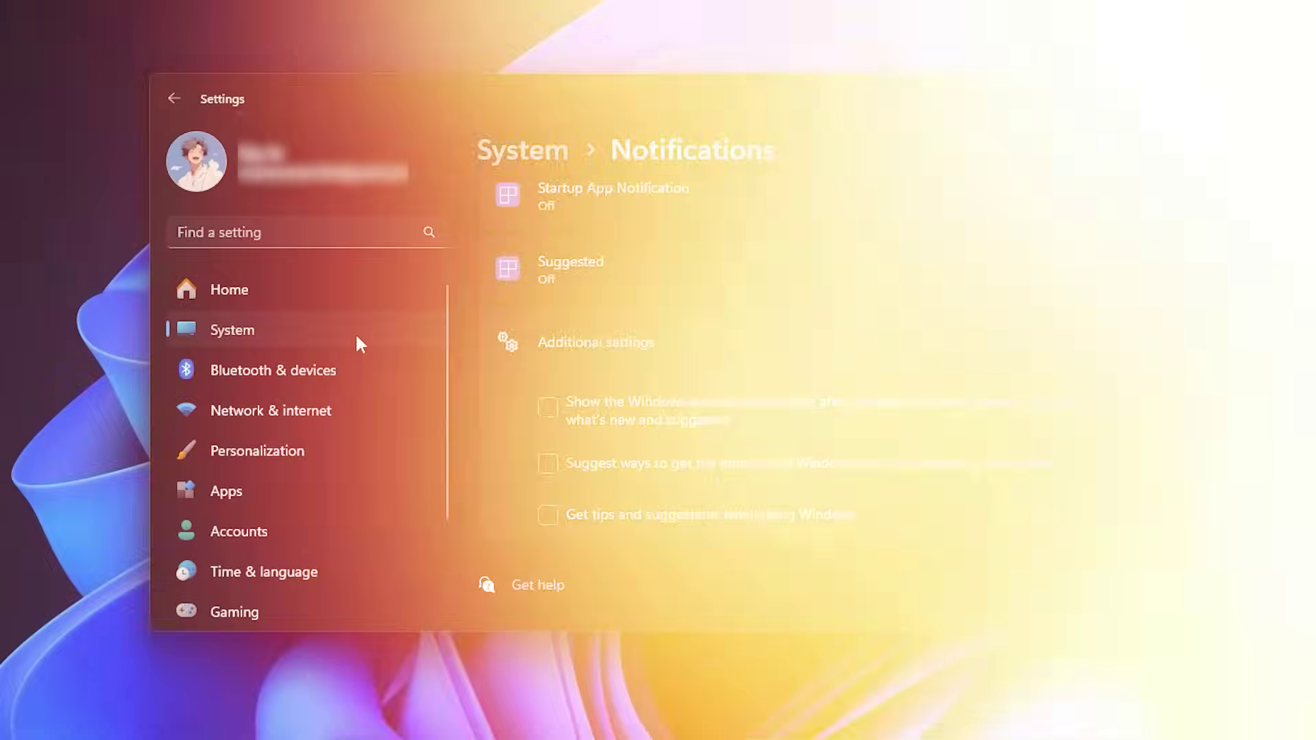
Open System > Storage and scroll to Storage management, where Storage Sense stays off.
{"action": "left_click", "coordinate": [355, 331]}
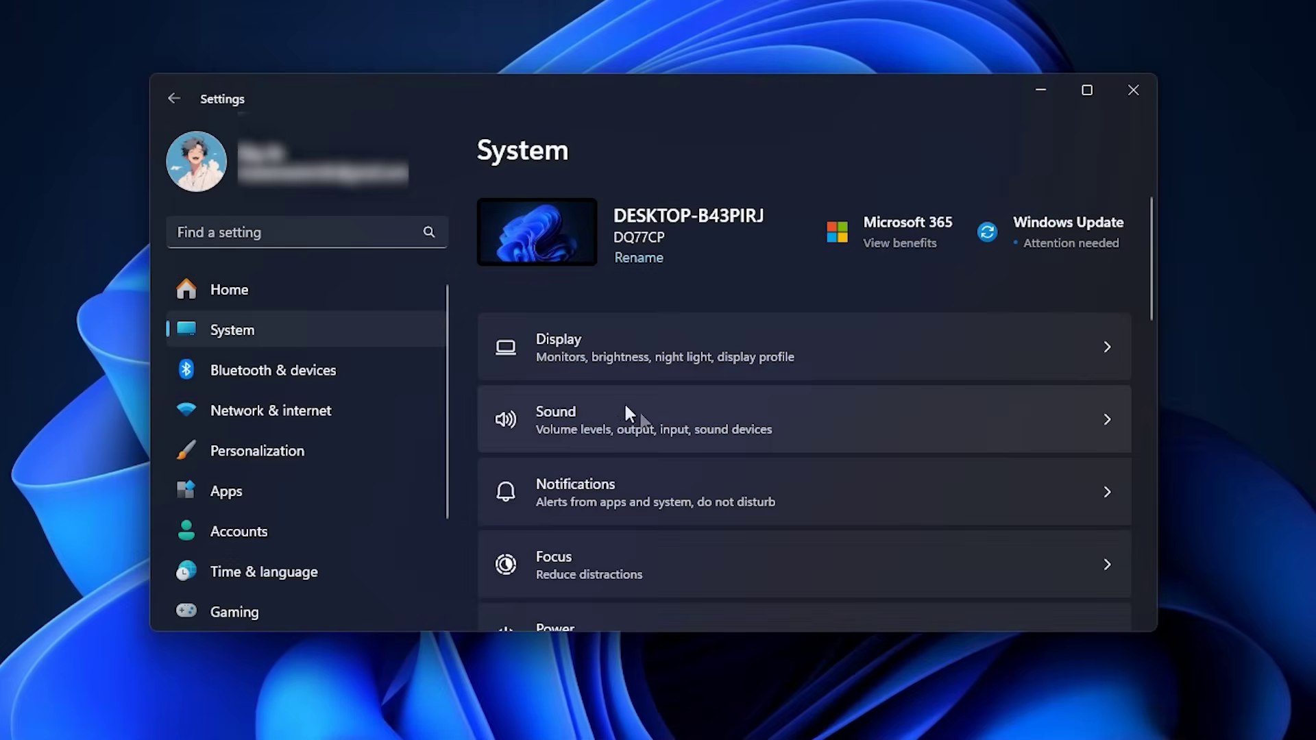
{"action": "scroll", "coordinate": [686, 445], "scroll_direction": "down", "scroll_amount": 4}
{"action": "left_click", "coordinate": [698, 372]}
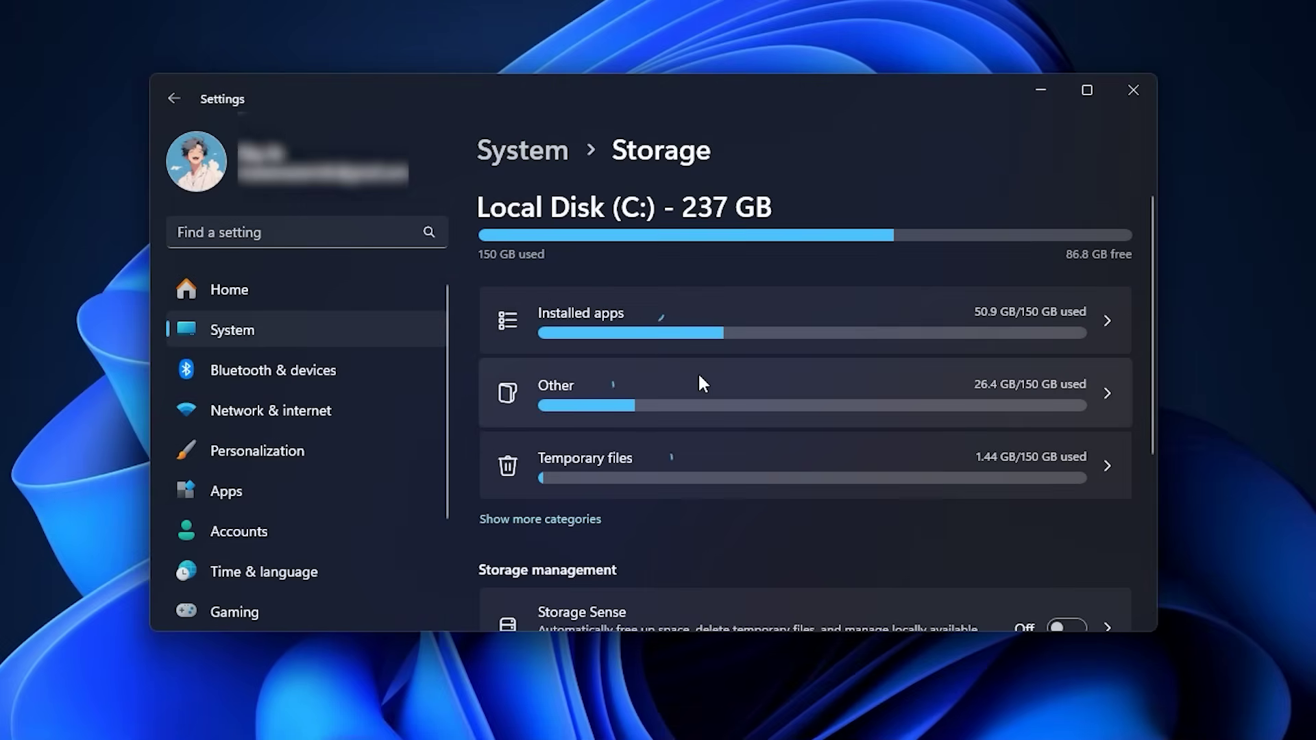
{"action": "scroll", "coordinate": [770, 446], "scroll_direction": "down", "scroll_amount": 4}
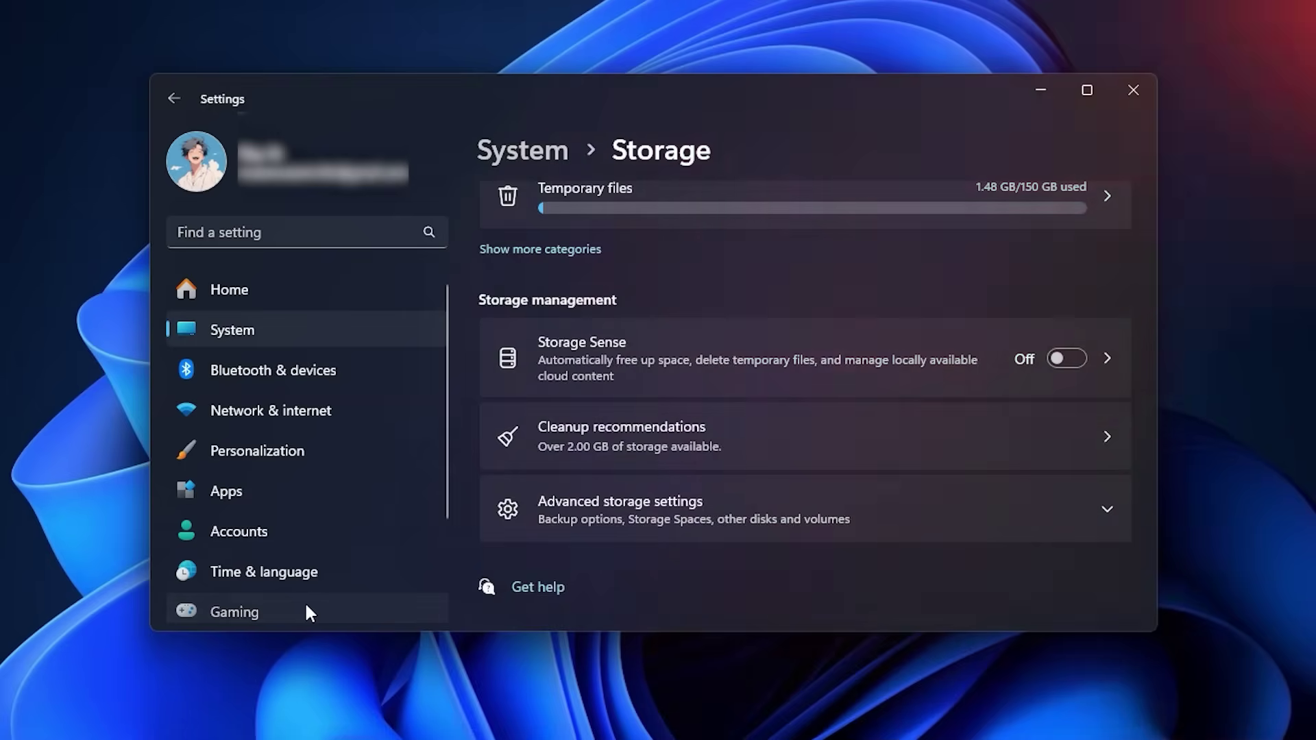
In Gaming > Game Bar, leave 'Allow your controller to open Game Bar' off, then return to Gaming.
{"action": "left_click", "coordinate": [306, 606]}
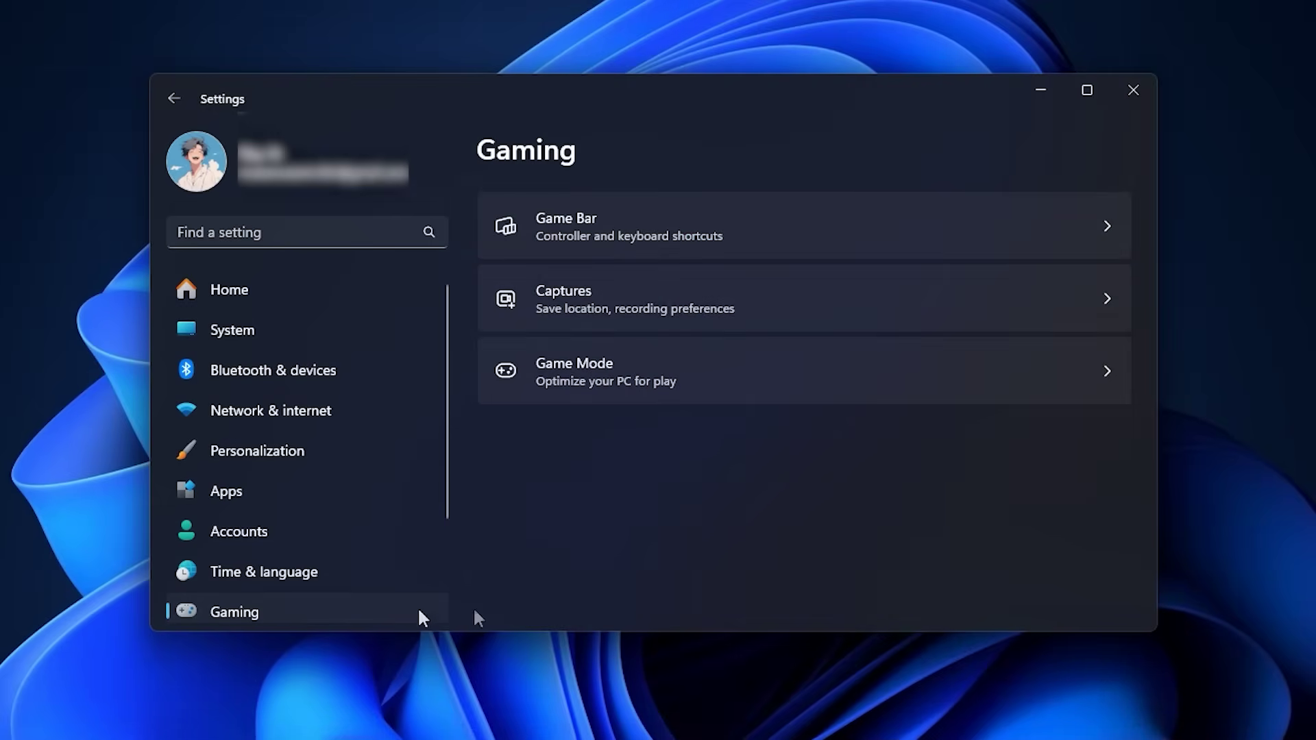
{"action": "left_click", "coordinate": [809, 235]}
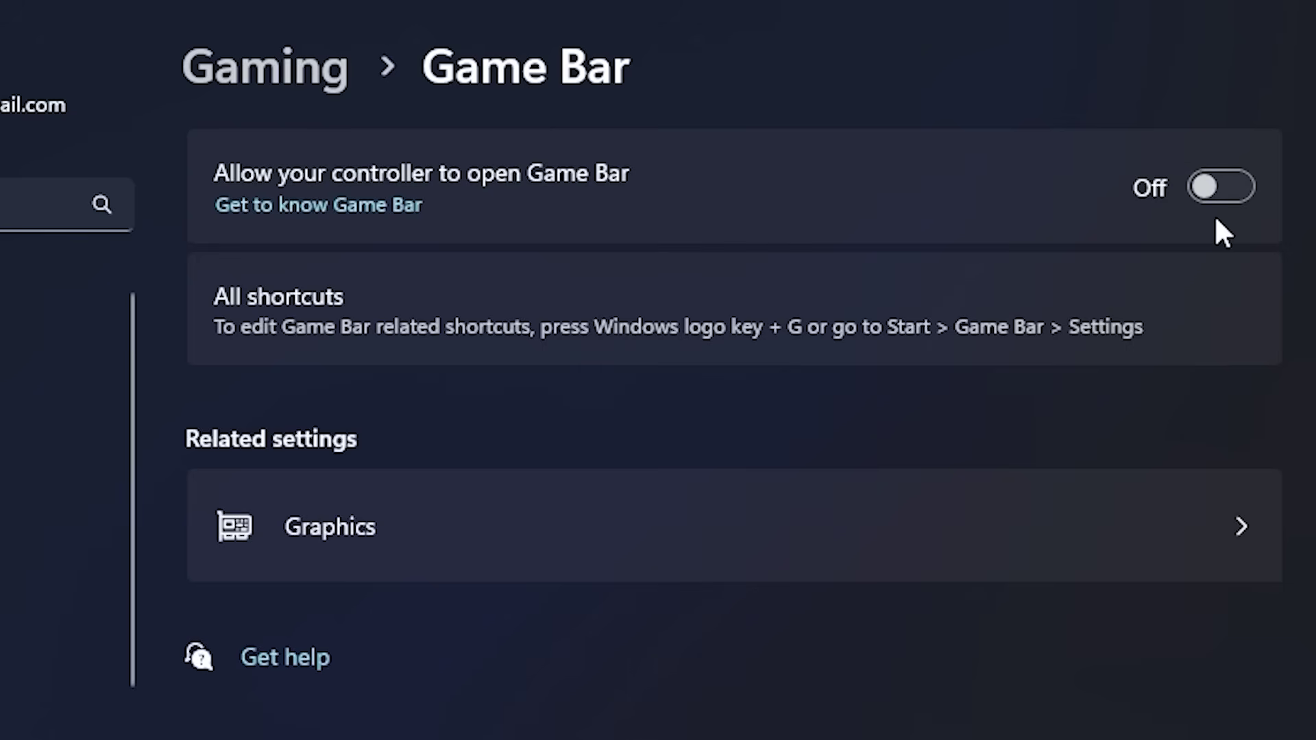
{"action": "left_click", "coordinate": [301, 68]}
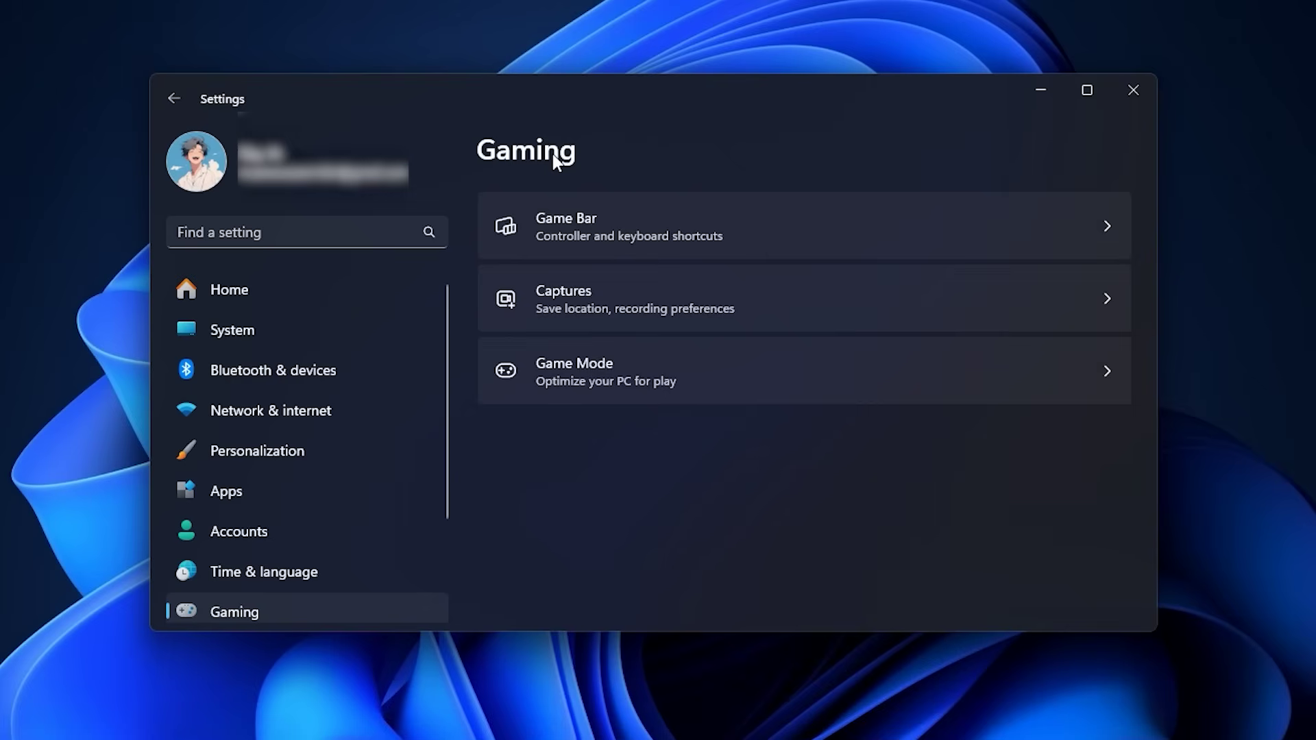
Open the Game Mode page and confirm the Game Mode toggle is On.
{"action": "left_click", "coordinate": [826, 376]}
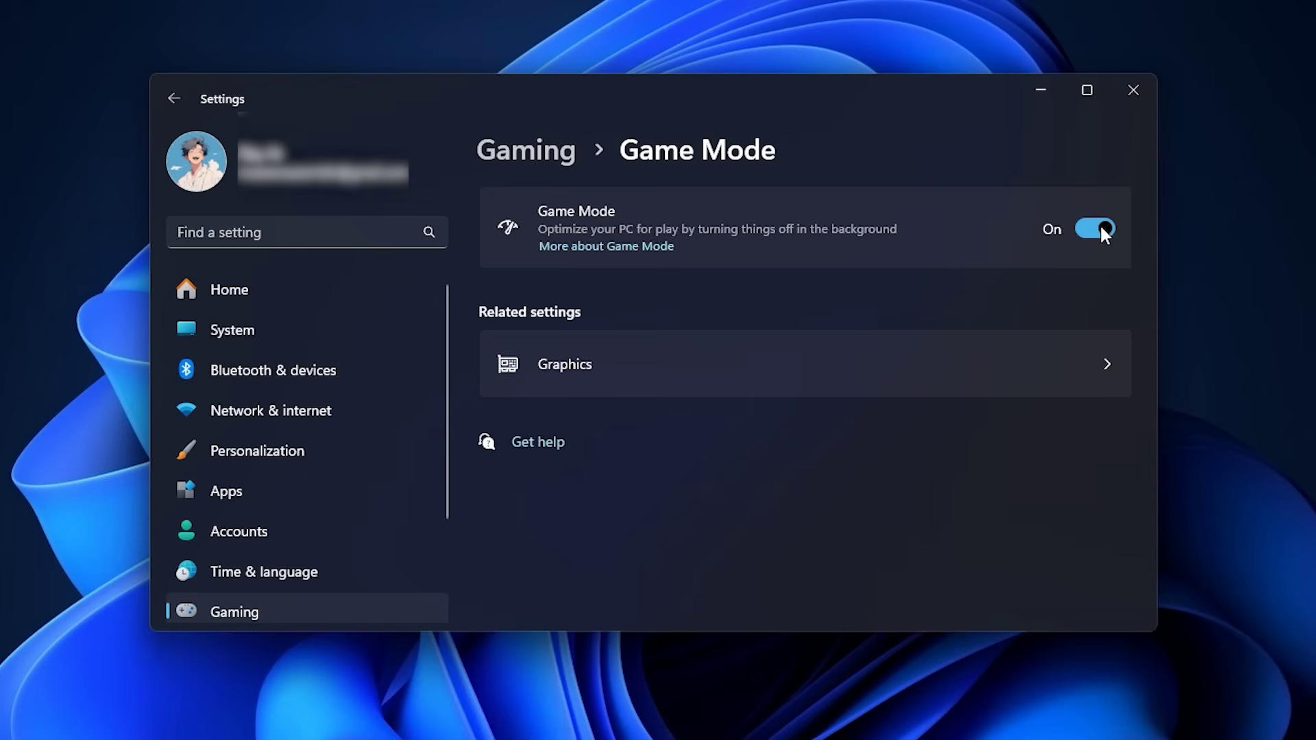
{"action": "scroll", "coordinate": [359, 503], "scroll_direction": "down", "scroll_amount": 2}
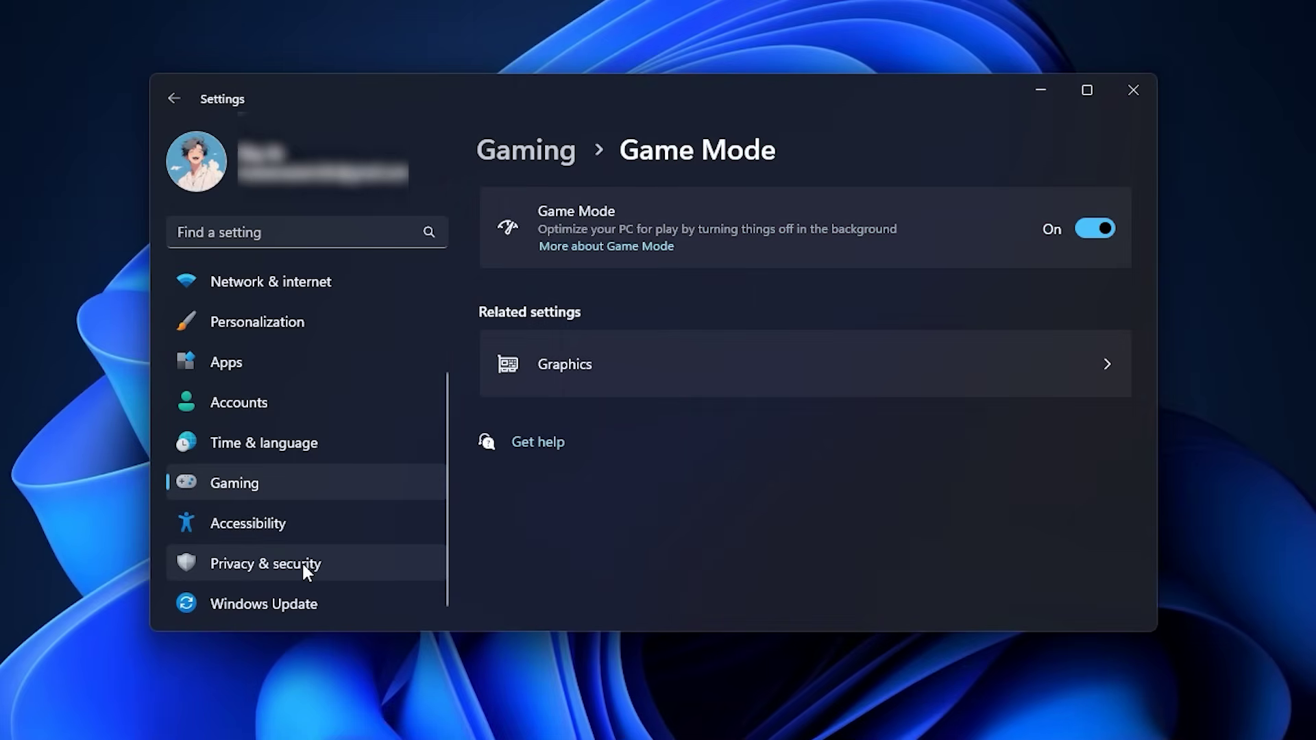
Scroll through the Apps > Installed apps list to review installed programs.
{"action": "left_click", "coordinate": [268, 343]}
{"action": "left_click", "coordinate": [947, 220]}
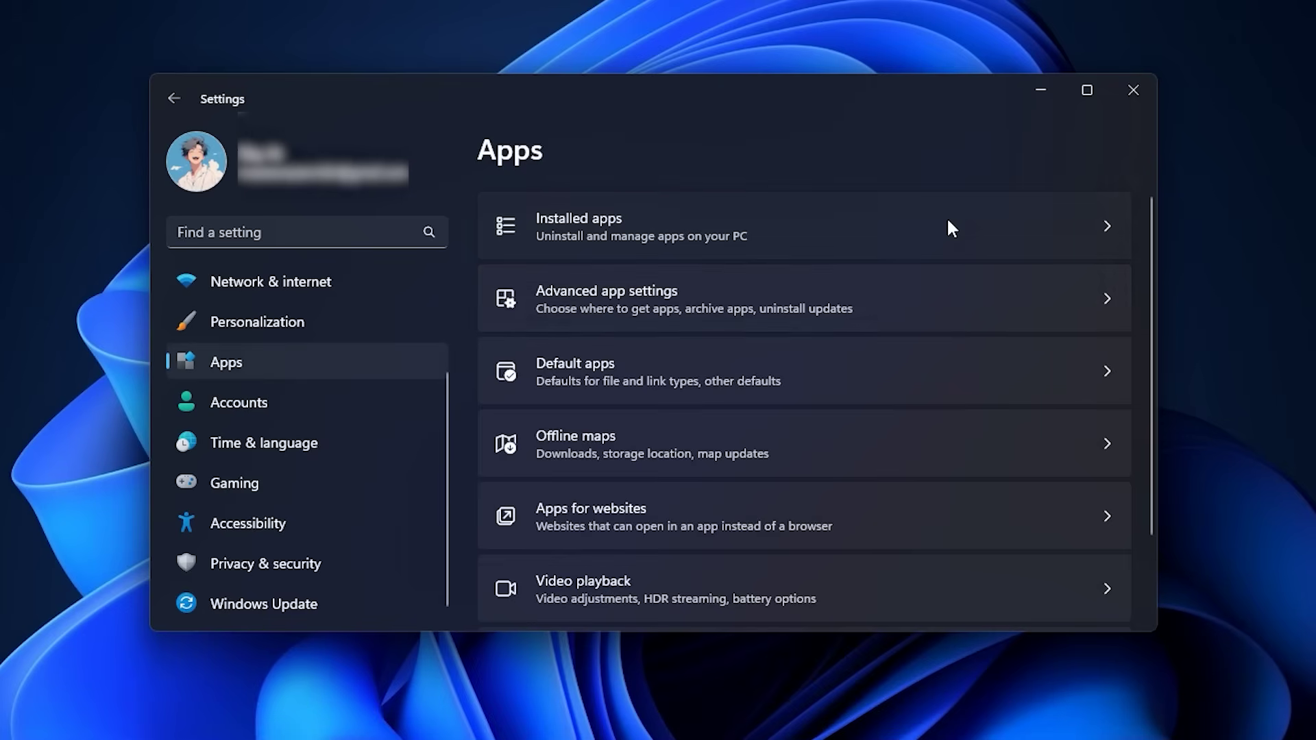
{"action": "scroll", "coordinate": [697, 398], "scroll_direction": "down", "scroll_amount": 5}
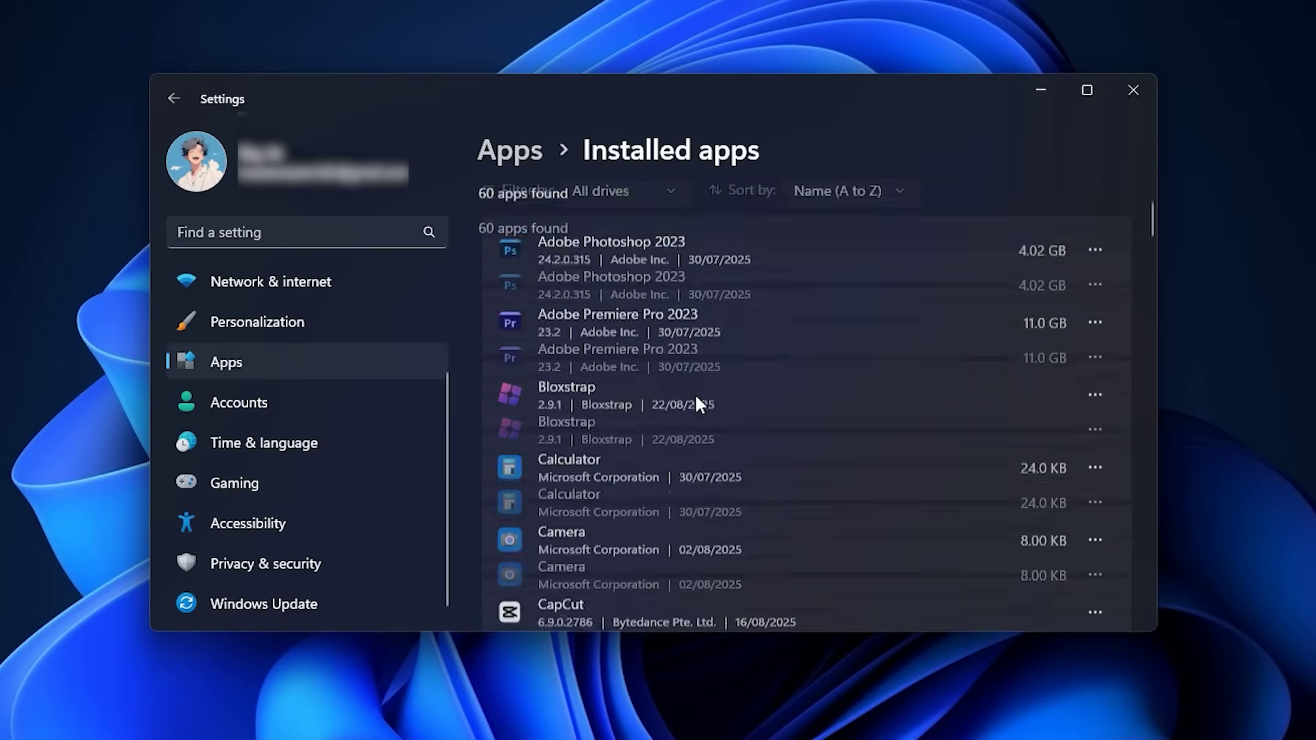
{"action": "scroll", "coordinate": [696, 397], "scroll_direction": "down", "scroll_amount": 5}
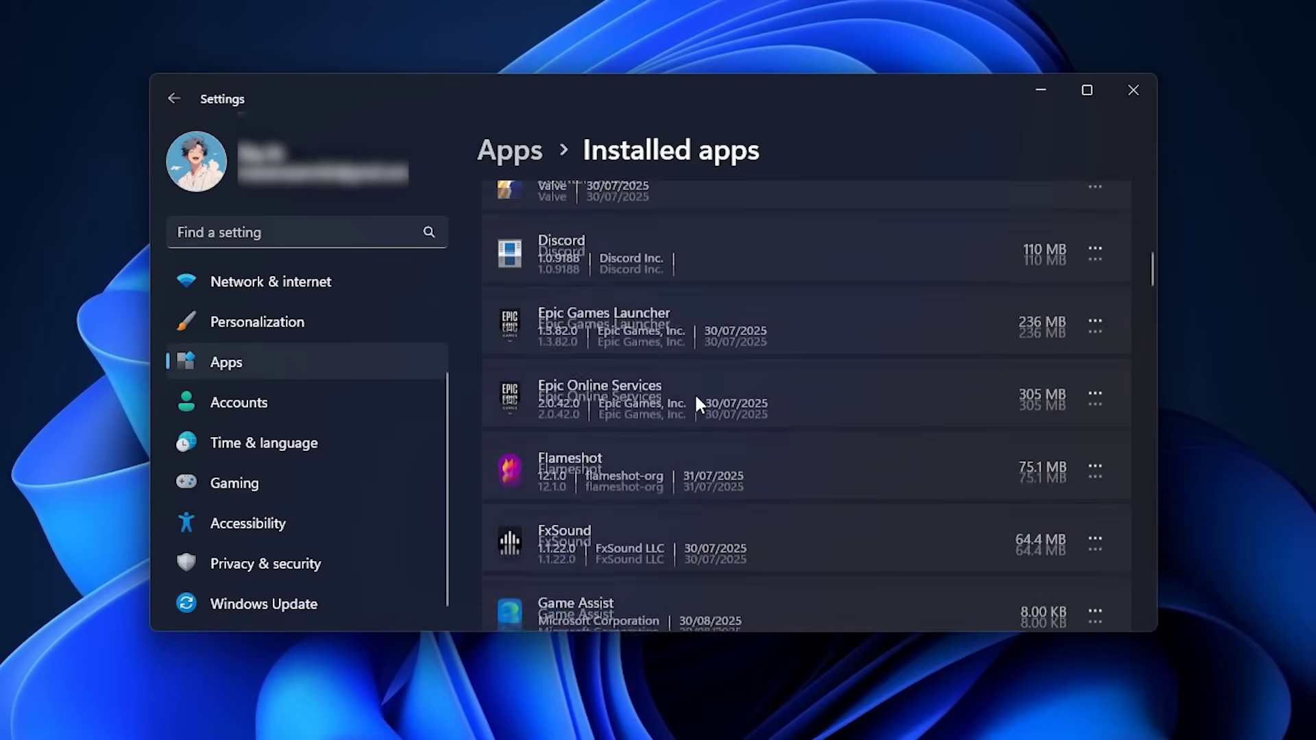
{"action": "scroll", "coordinate": [697, 400], "scroll_direction": "down", "scroll_amount": 4}
{"action": "scroll", "coordinate": [697, 397], "scroll_direction": "down", "scroll_amount": 2}
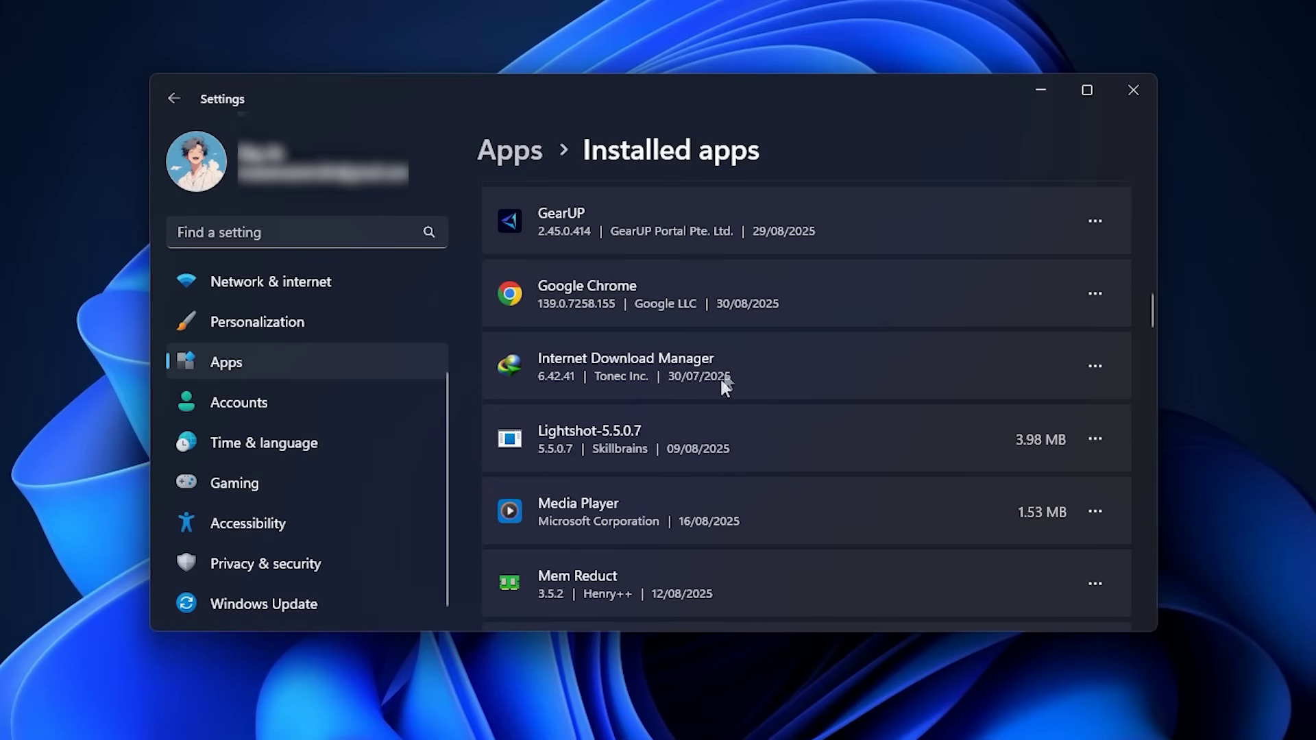
{"action": "scroll", "coordinate": [725, 385], "scroll_direction": "down", "scroll_amount": 4}
{"action": "scroll", "coordinate": [717, 421], "scroll_direction": "down", "scroll_amount": 4}
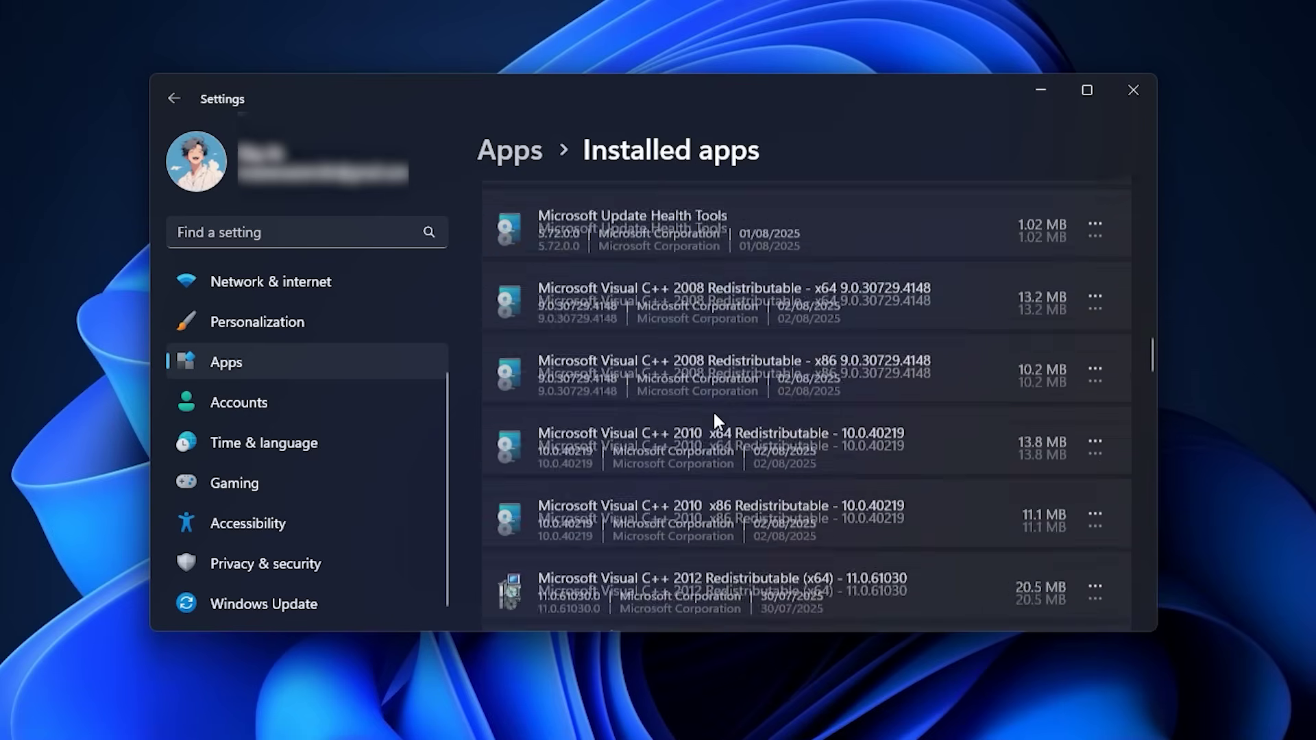
{"action": "scroll", "coordinate": [857, 415], "scroll_direction": "up", "scroll_amount": 8}
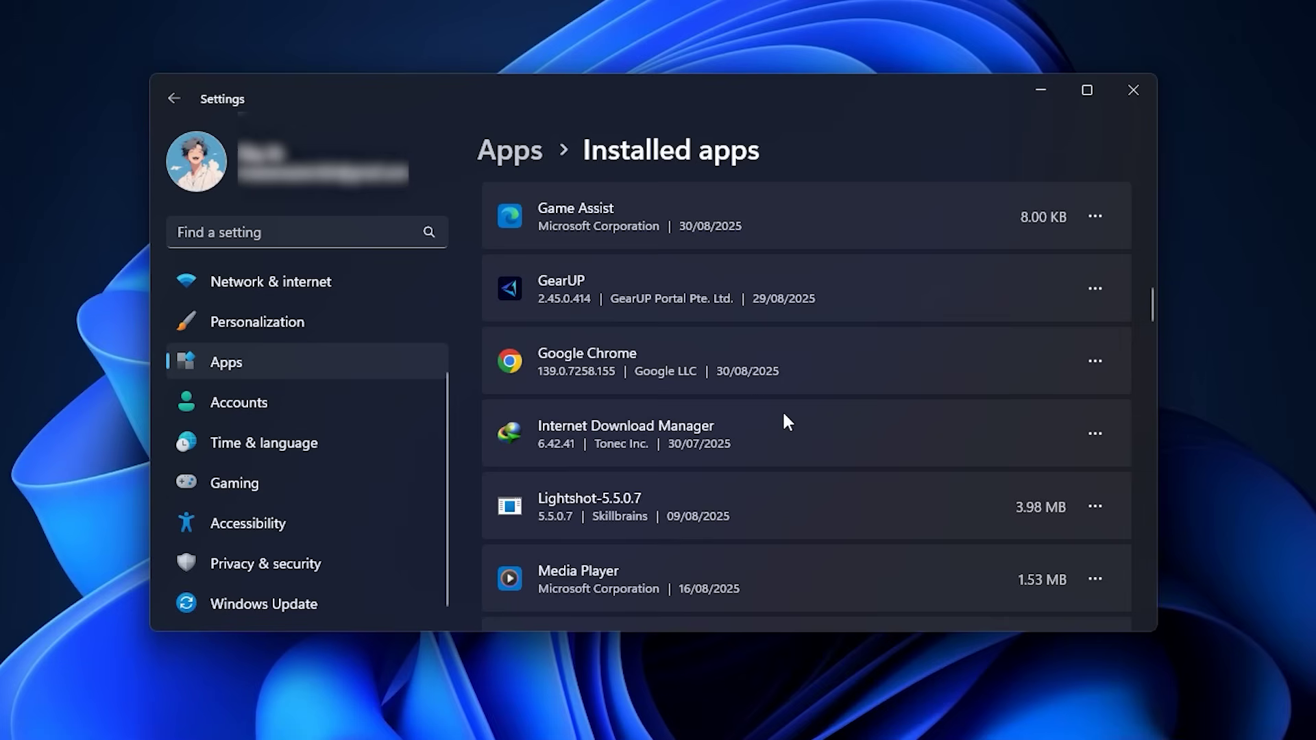
Review Apps > Startup so only PC Manager launches at startup.
{"action": "left_click", "coordinate": [302, 362]}
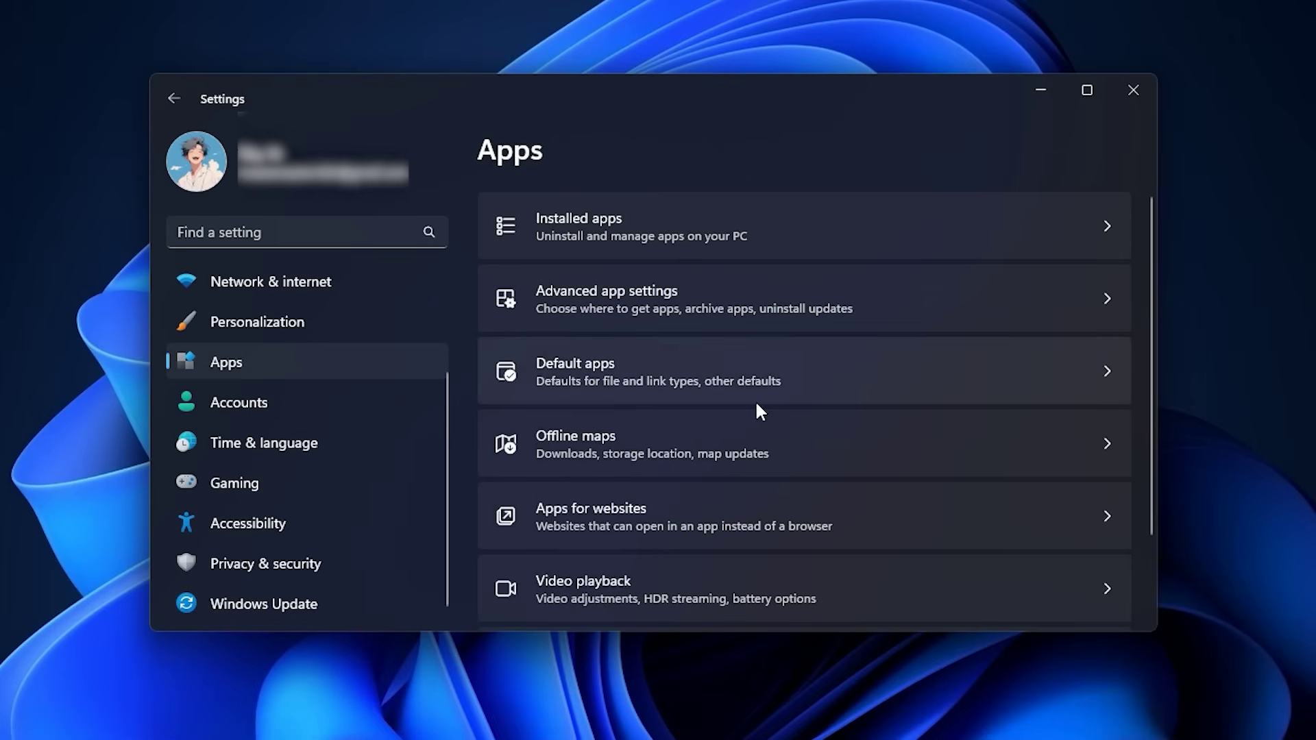
{"action": "scroll", "coordinate": [759, 410], "scroll_direction": "down", "scroll_amount": 2}
{"action": "left_click", "coordinate": [673, 573]}
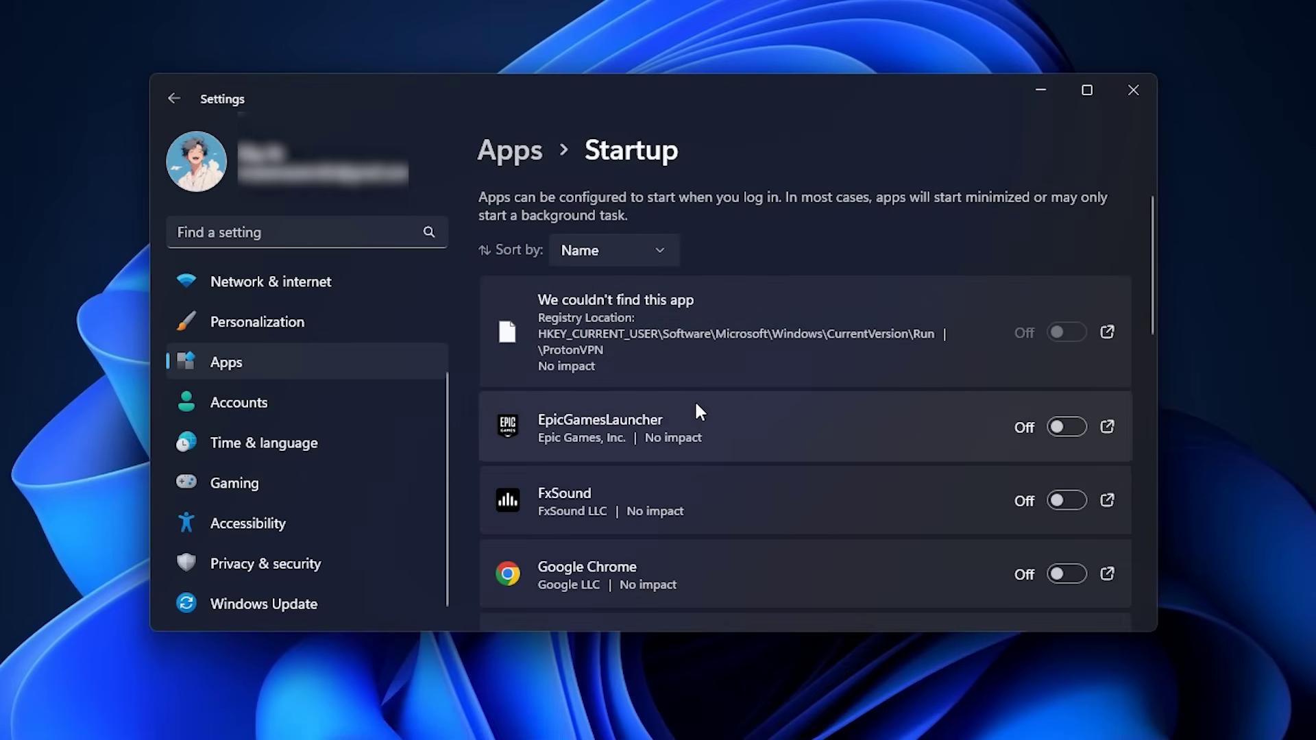
{"action": "scroll", "coordinate": [732, 470], "scroll_direction": "down", "scroll_amount": 5}
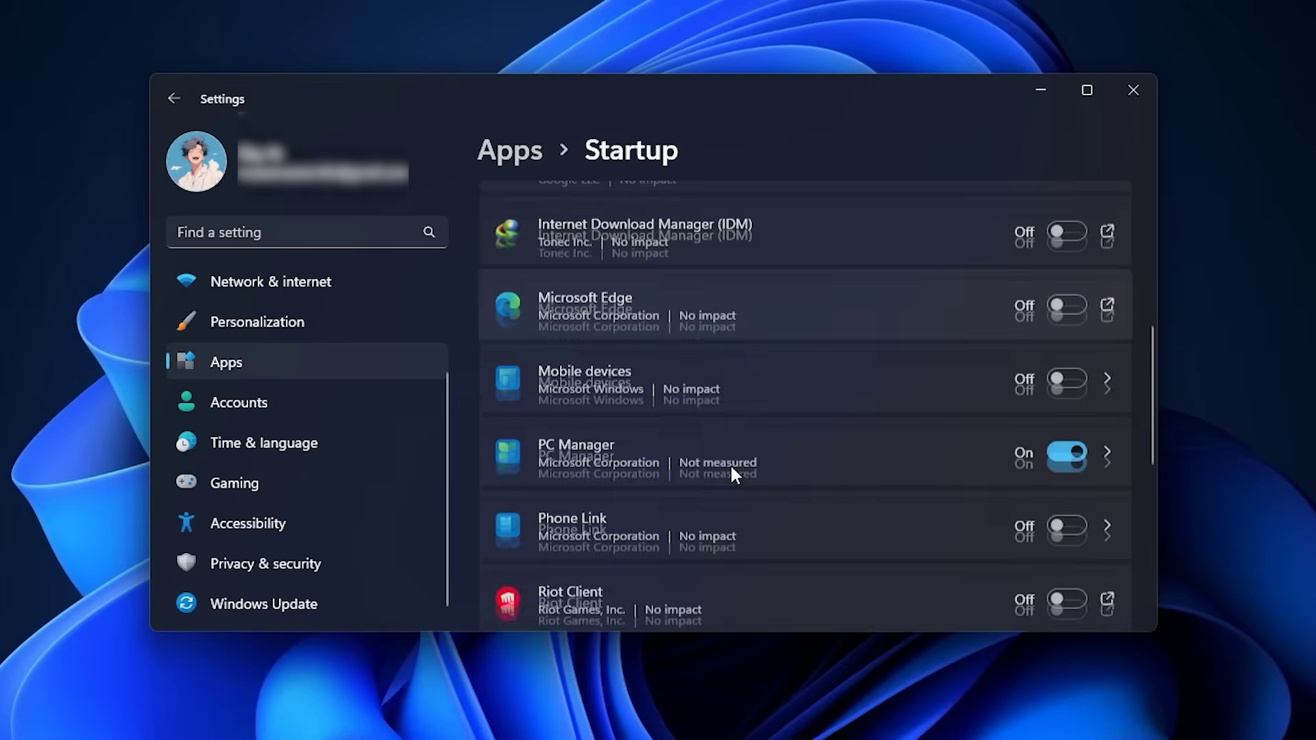
{"action": "scroll", "coordinate": [731, 469], "scroll_direction": "down", "scroll_amount": 6}
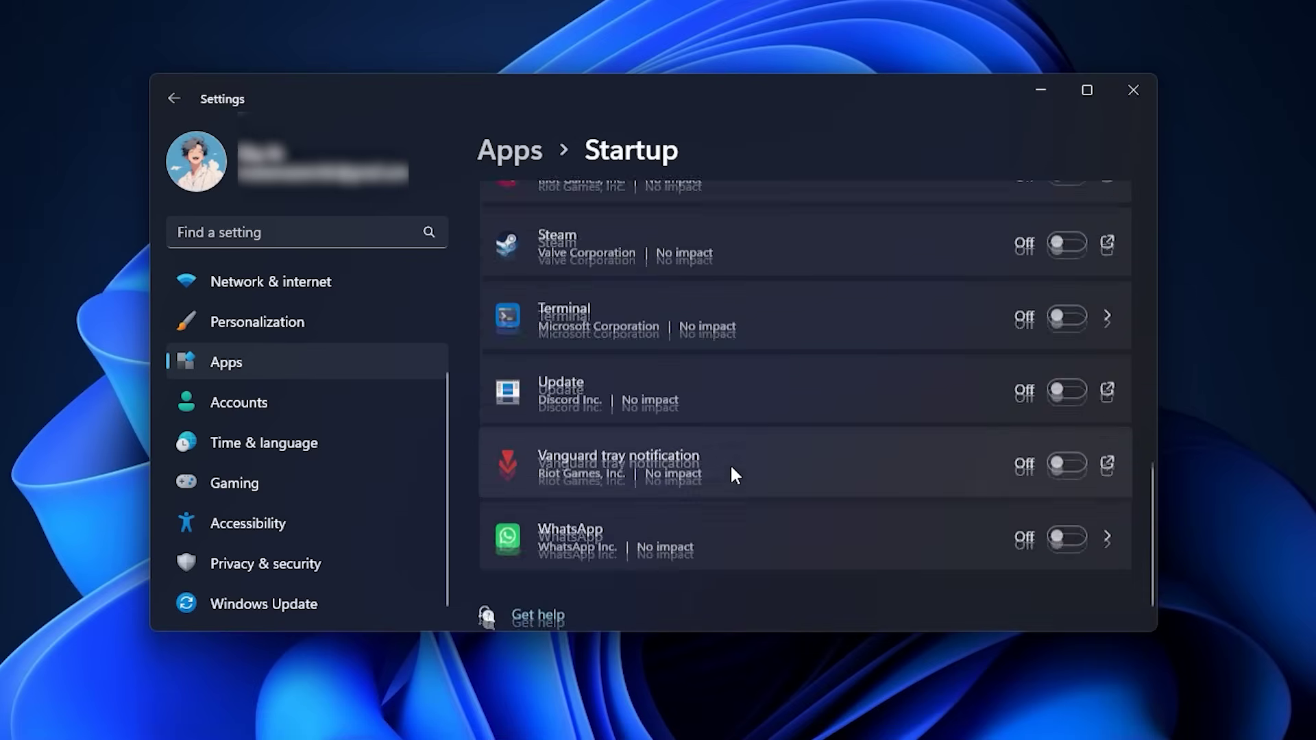
{"action": "scroll", "coordinate": [758, 442], "scroll_direction": "up", "scroll_amount": 6}
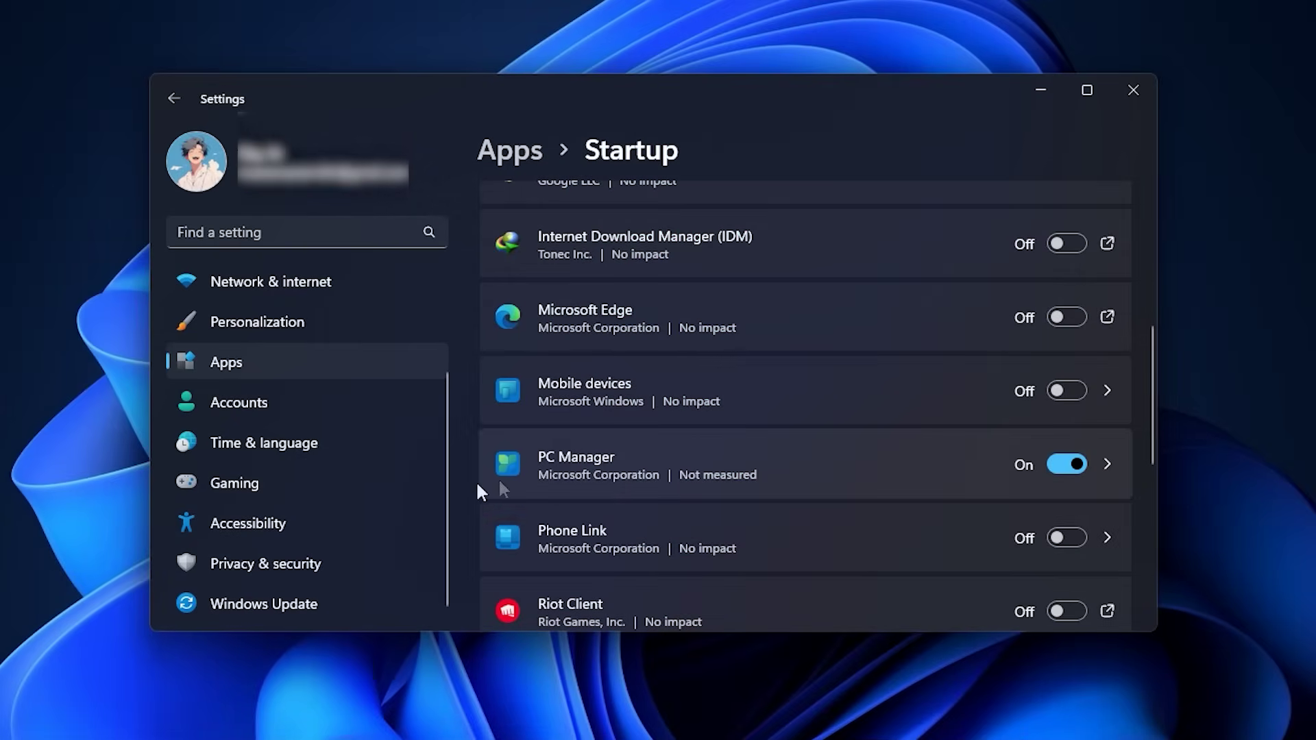
{"action": "left_click", "coordinate": [214, 561]}
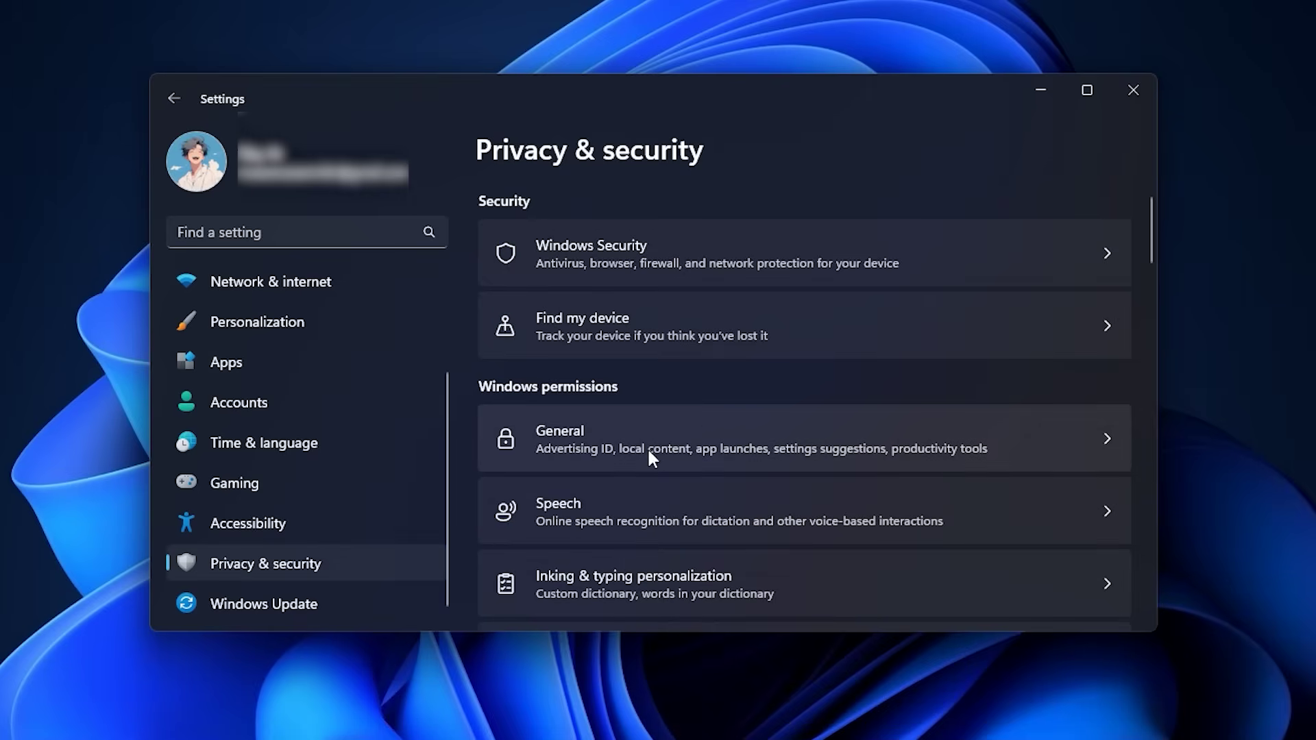
Check the General and Speech privacy pages, with online speech recognition off.
{"action": "left_click", "coordinate": [679, 450]}
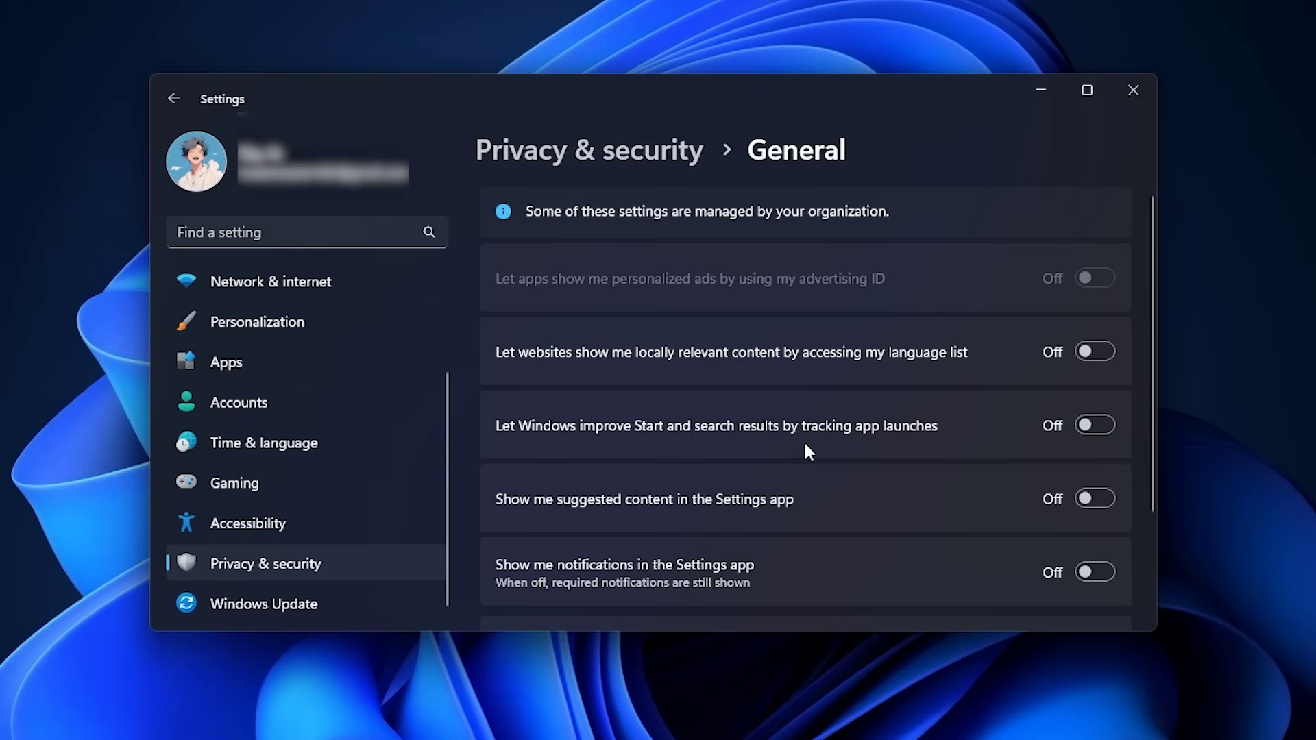
{"action": "left_click", "coordinate": [534, 149]}
{"action": "scroll", "coordinate": [631, 433], "scroll_direction": "down", "scroll_amount": 2}
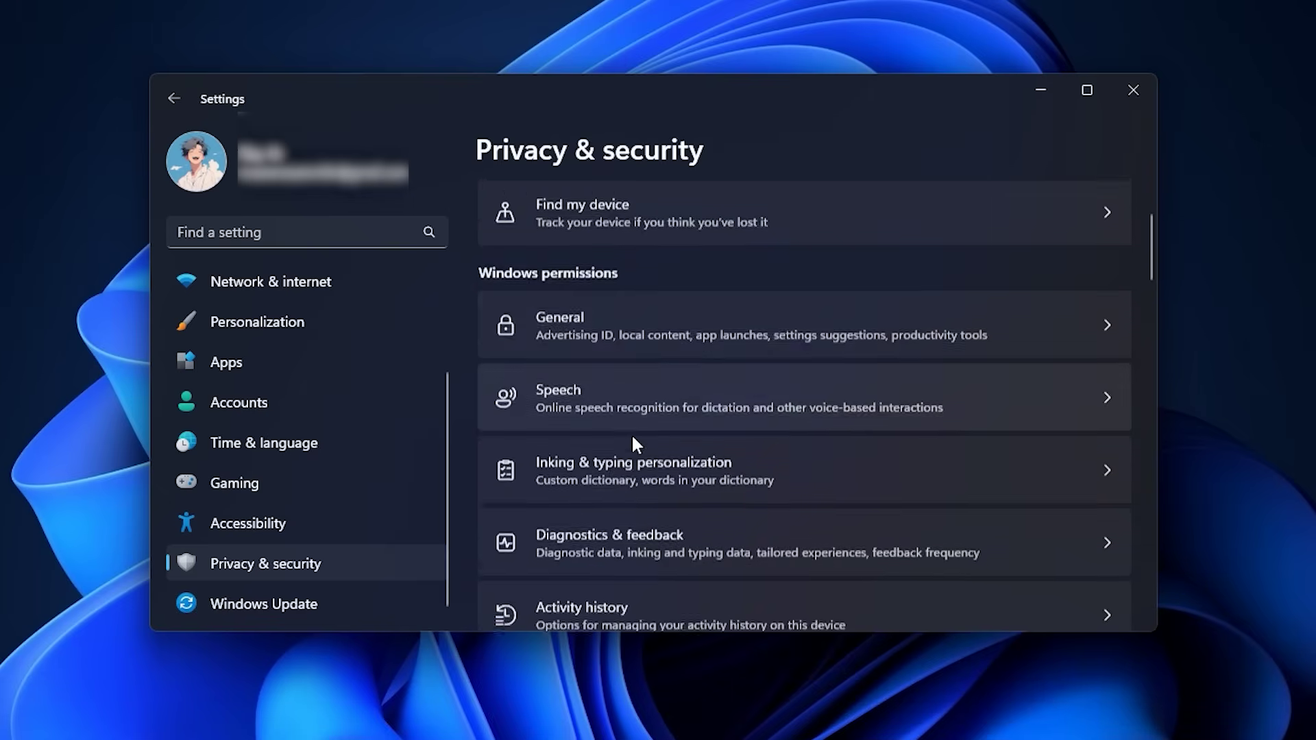
{"action": "left_click", "coordinate": [691, 381]}
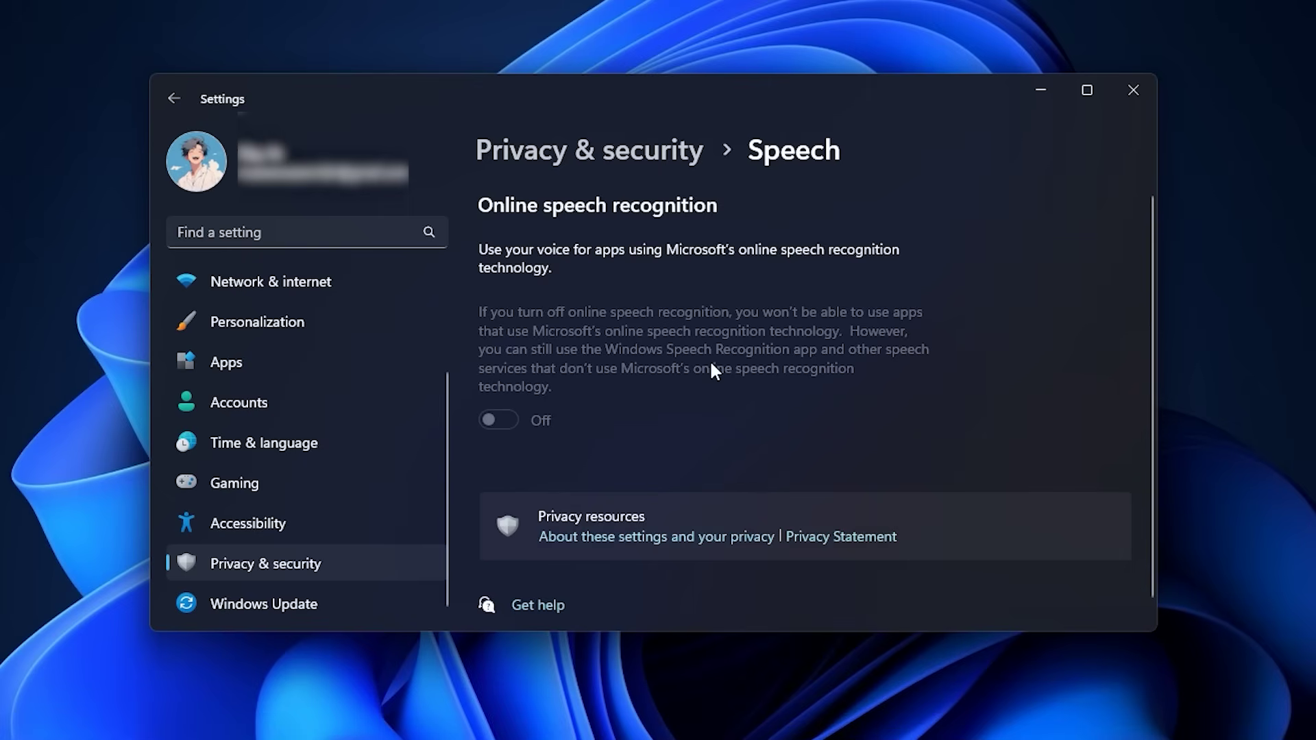
{"action": "left_click", "coordinate": [594, 144]}
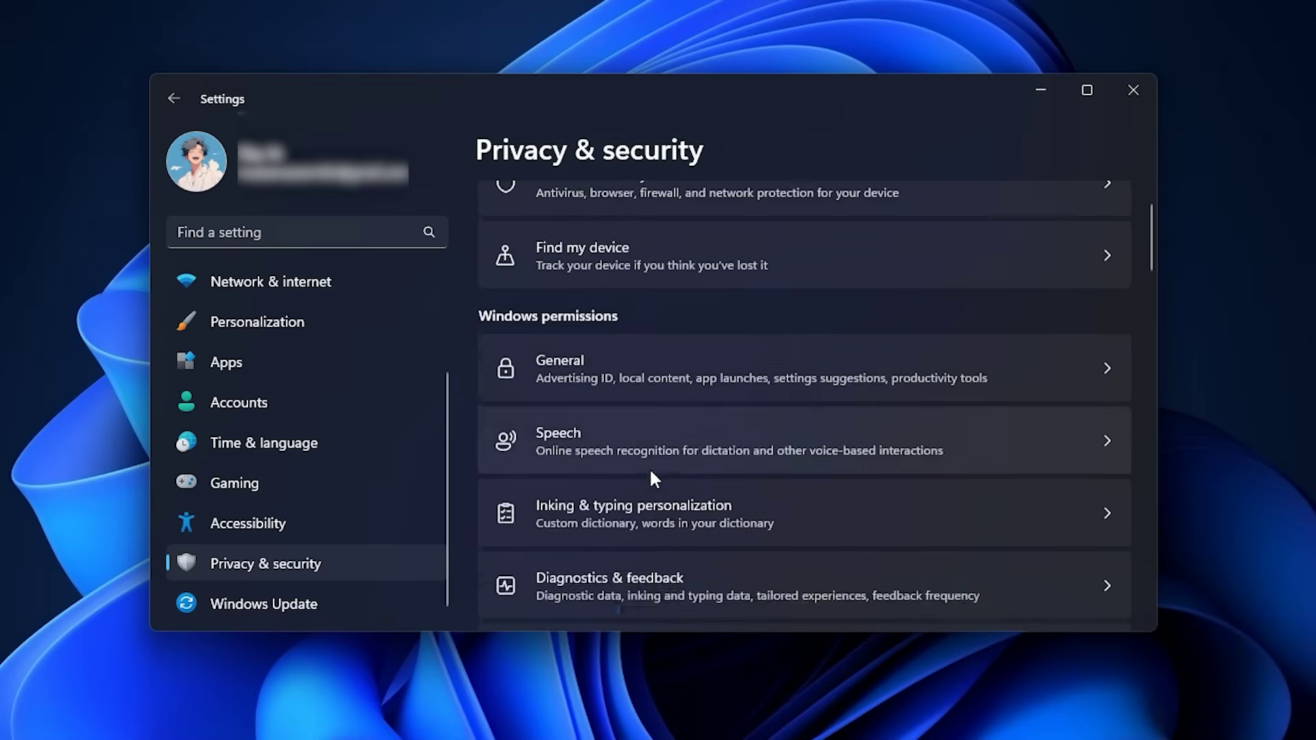
{"action": "scroll", "coordinate": [720, 394], "scroll_direction": "down", "scroll_amount": 3}
Confirm optional diagnostic data is off under Diagnostics & feedback, then return to Privacy & security.
{"action": "left_click", "coordinate": [644, 390]}
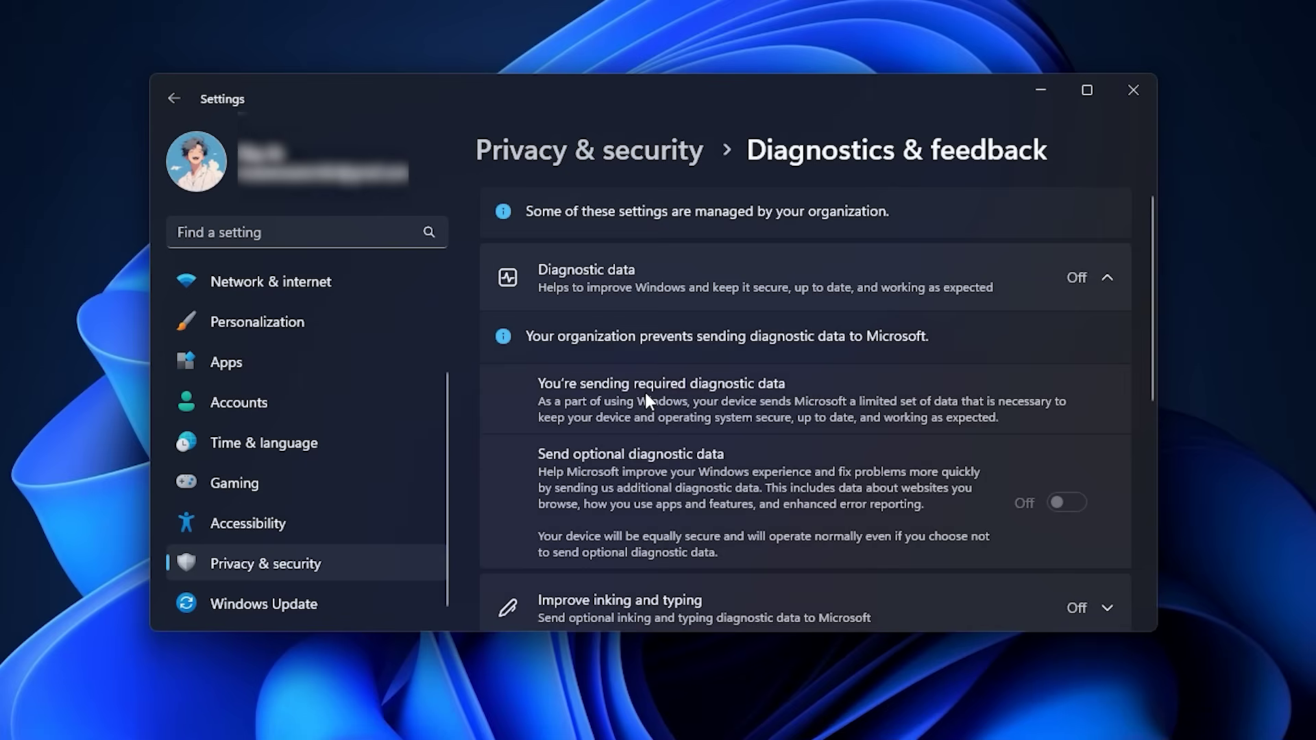
{"action": "scroll", "coordinate": [739, 382], "scroll_direction": "down", "scroll_amount": 1}
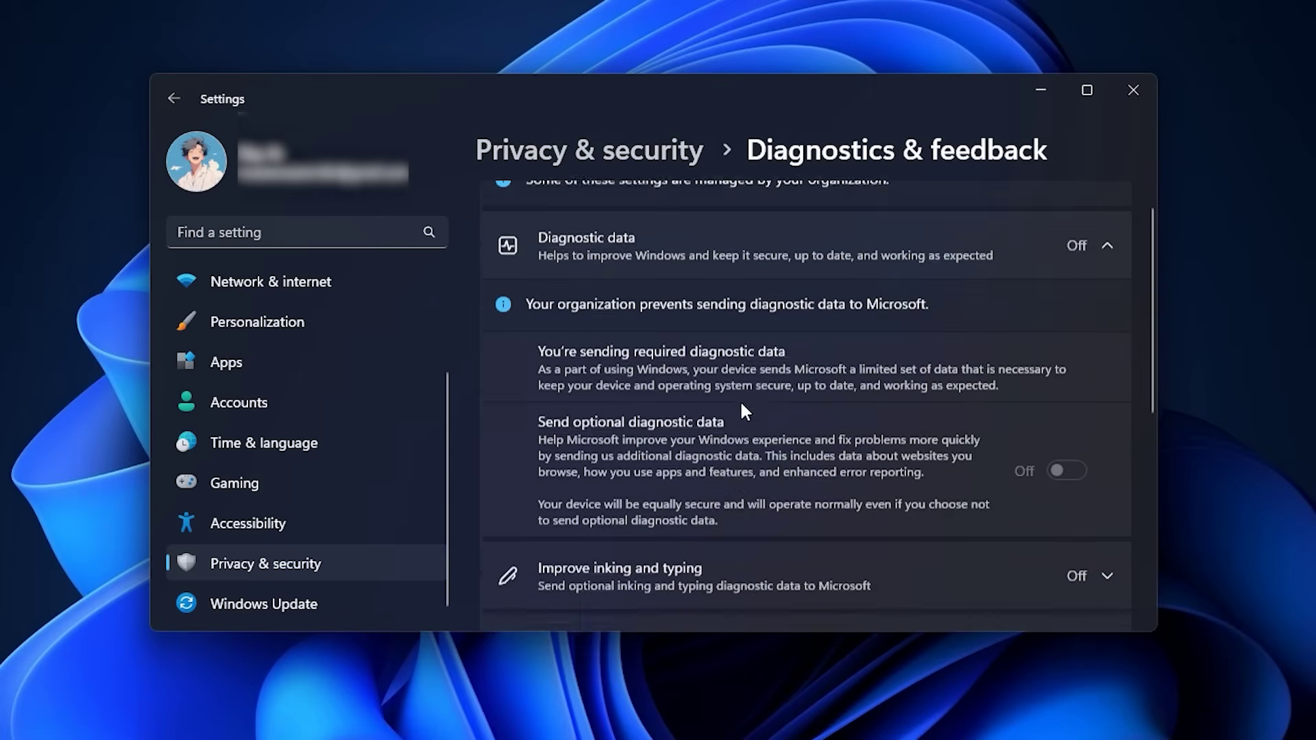
{"action": "scroll", "coordinate": [948, 466], "scroll_direction": "down", "scroll_amount": 3}
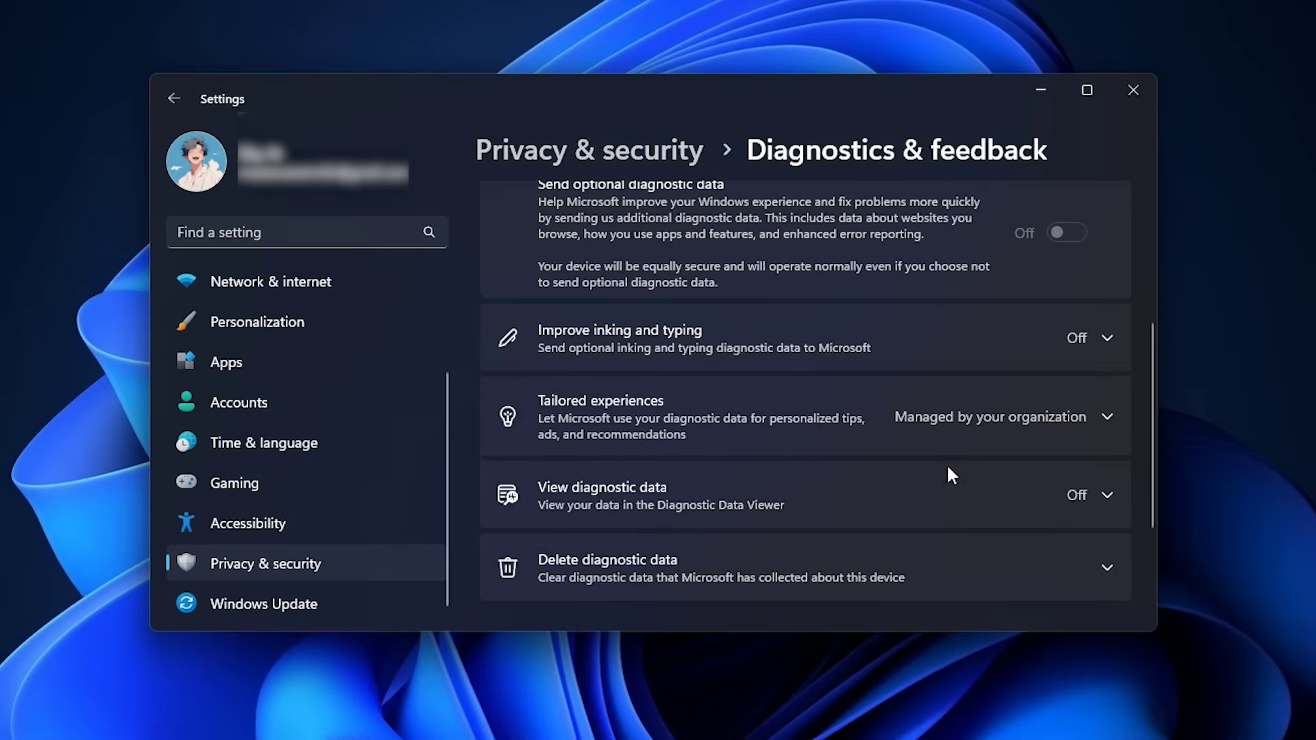
{"action": "scroll", "coordinate": [948, 466], "scroll_direction": "up", "scroll_amount": 3}
{"action": "scroll", "coordinate": [939, 480], "scroll_direction": "up", "scroll_amount": 1}
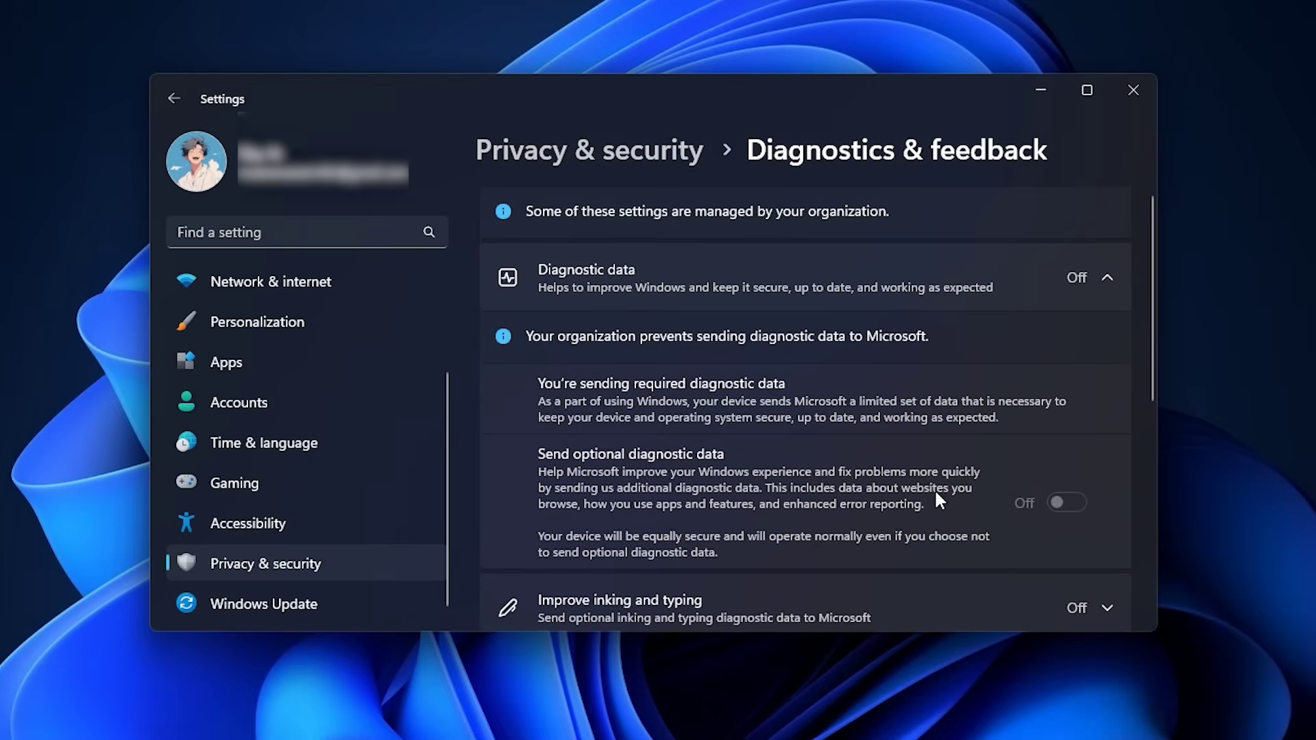
{"action": "left_click", "coordinate": [591, 137]}
{"action": "scroll", "coordinate": [636, 459], "scroll_direction": "down", "scroll_amount": 4}
{"action": "scroll", "coordinate": [636, 459], "scroll_direction": "down", "scroll_amount": 3}
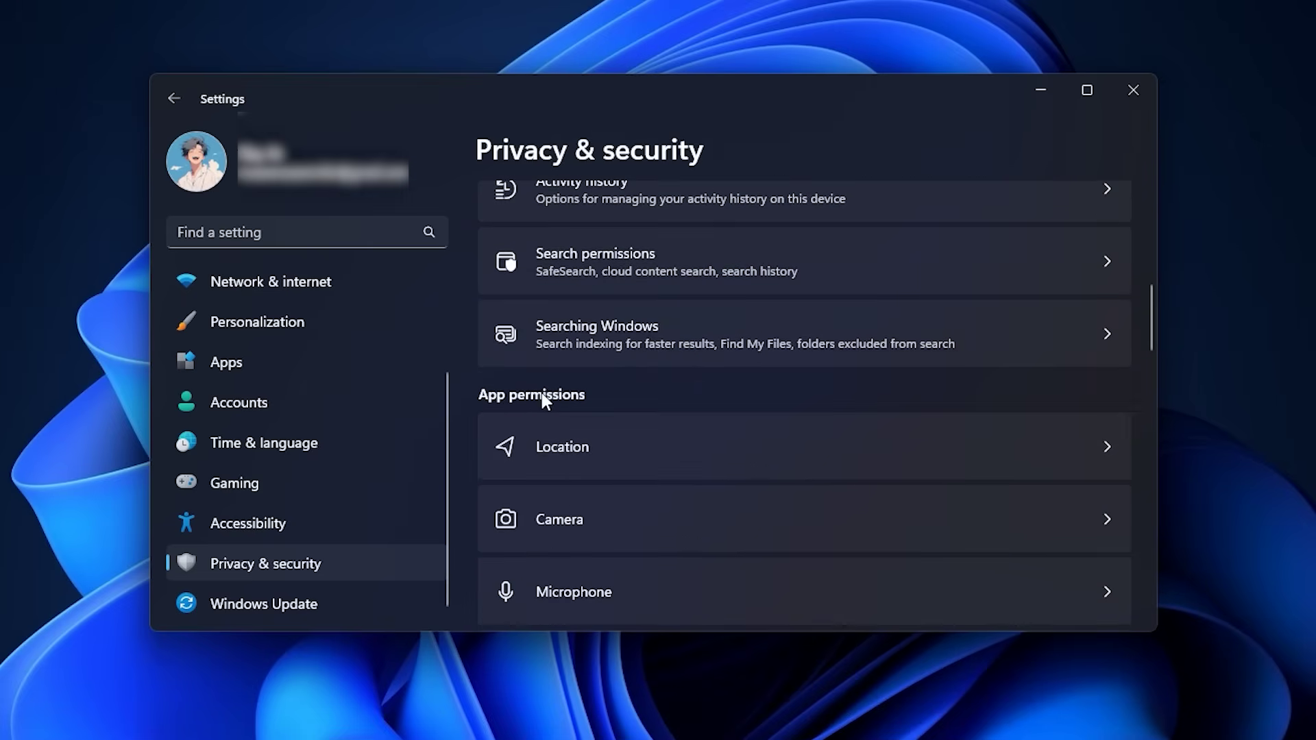
{"action": "scroll", "coordinate": [548, 412], "scroll_direction": "down", "scroll_amount": 4}
{"action": "scroll", "coordinate": [624, 437], "scroll_direction": "up", "scroll_amount": 2}
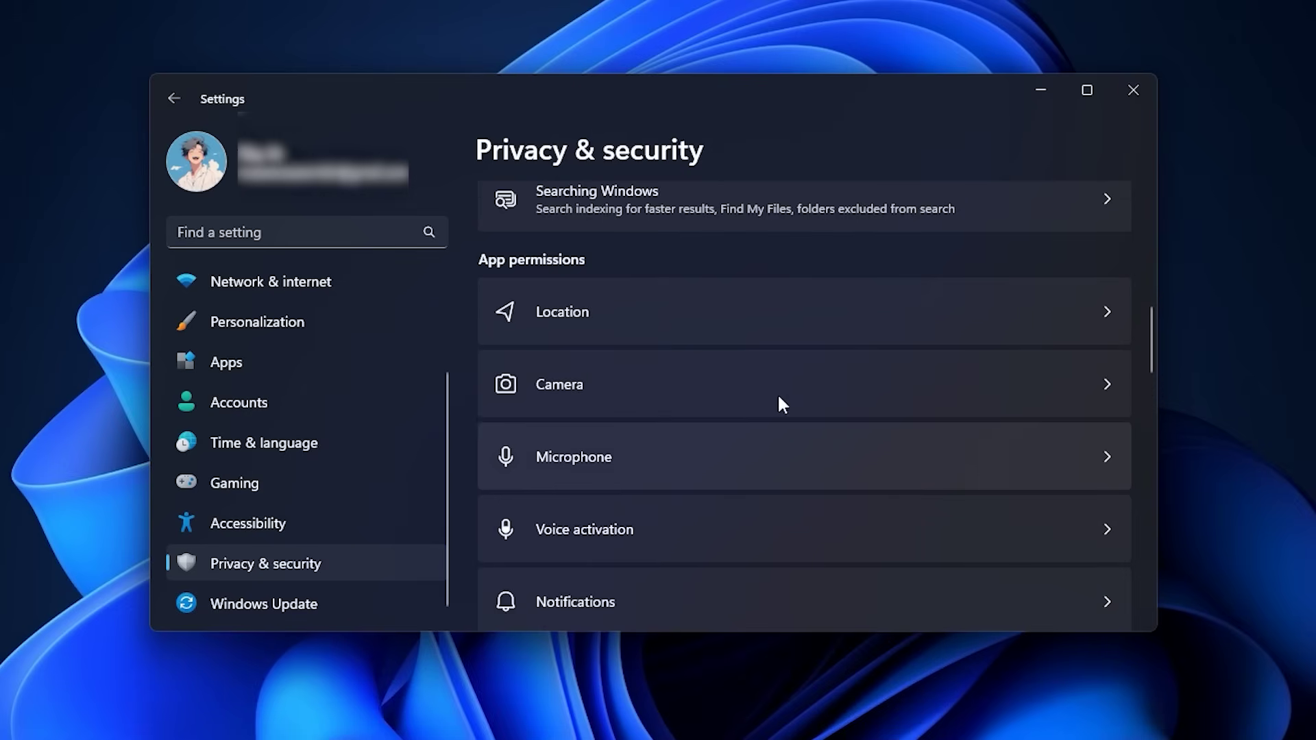
{"action": "left_click", "coordinate": [666, 329]}
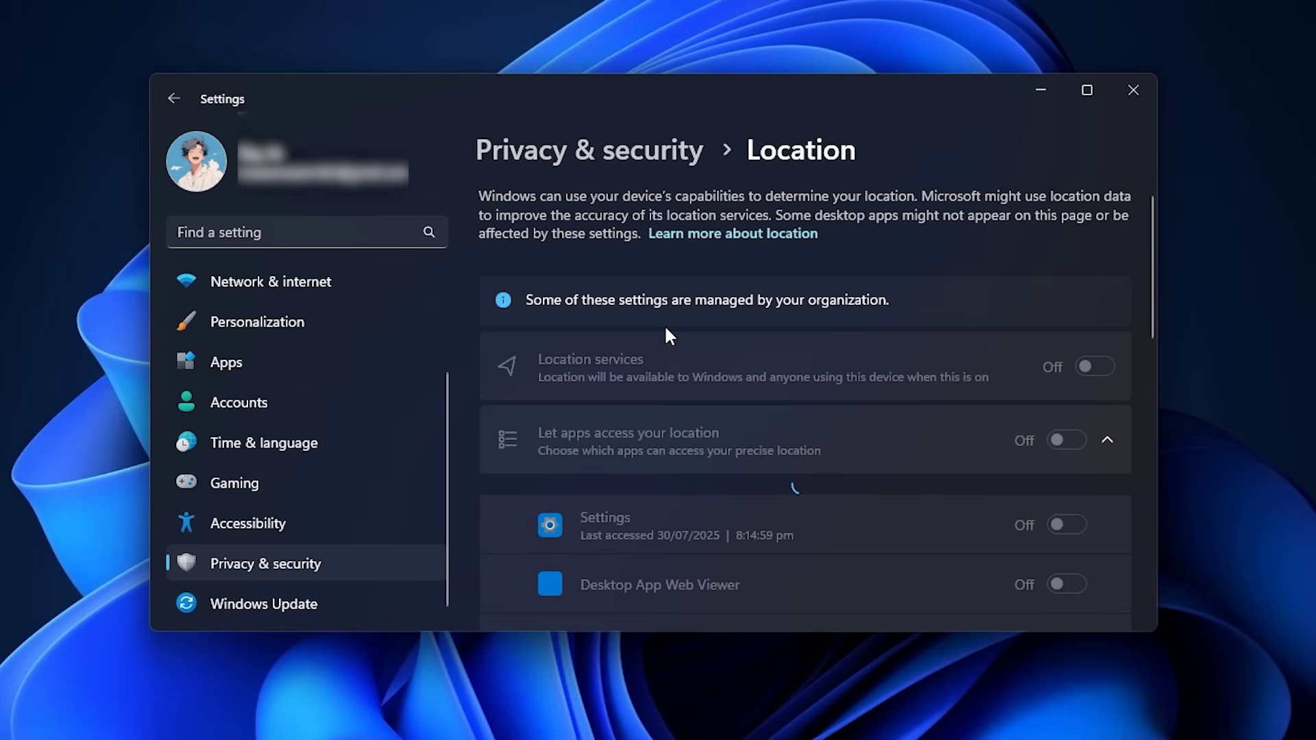
{"action": "left_click", "coordinate": [611, 163]}
{"action": "scroll", "coordinate": [585, 429], "scroll_direction": "down", "scroll_amount": 10}
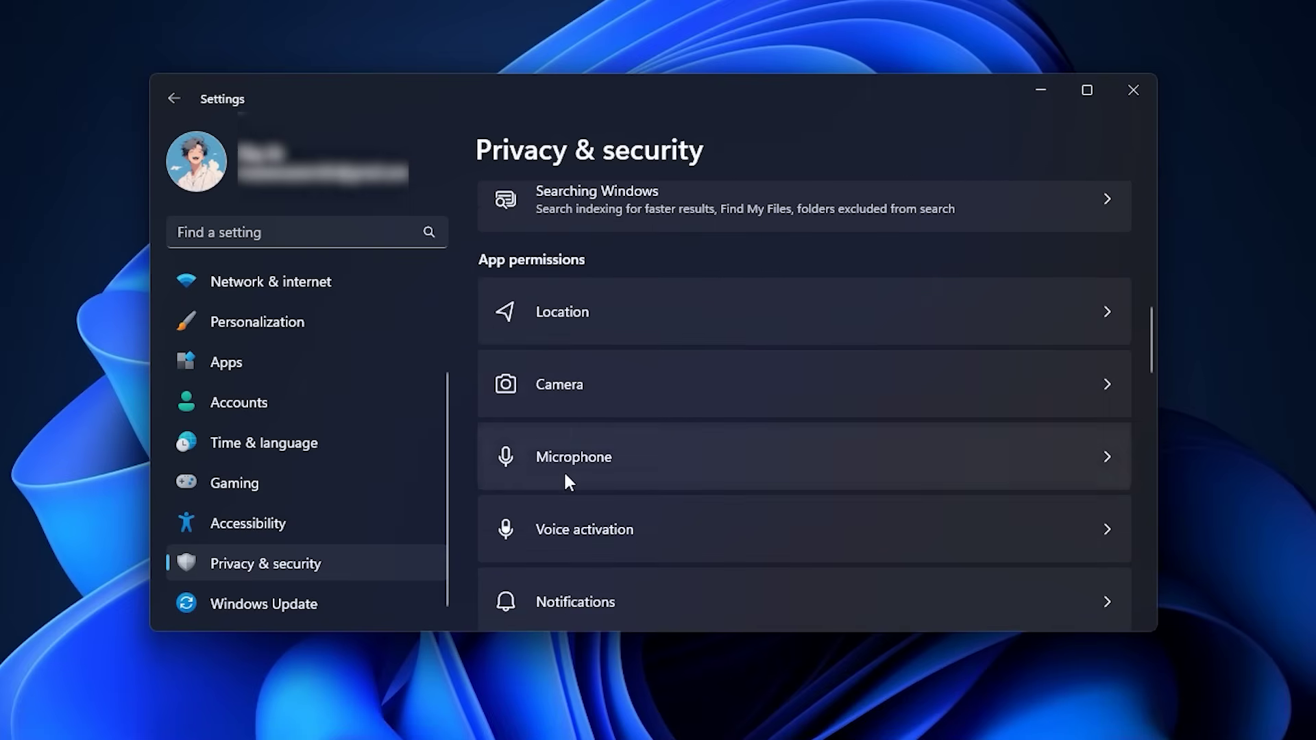
{"action": "scroll", "coordinate": [626, 511], "scroll_direction": "down", "scroll_amount": 2}
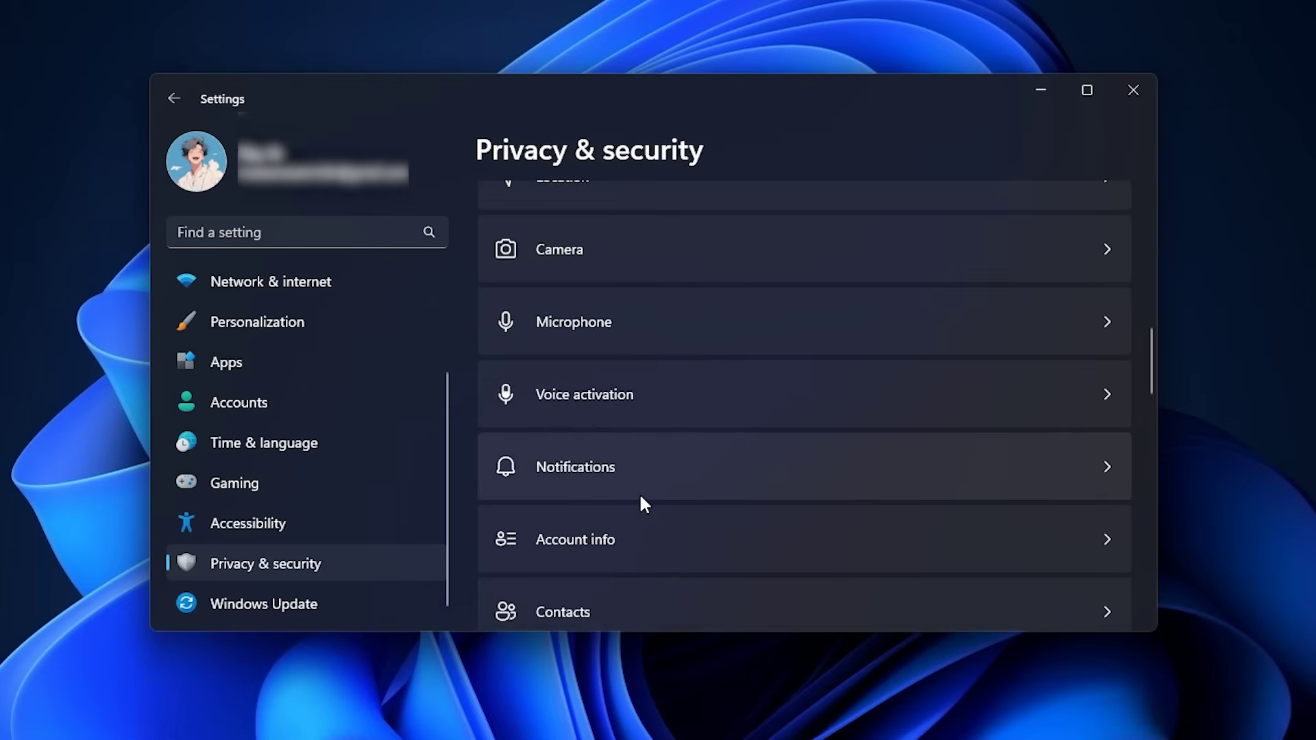
{"action": "scroll", "coordinate": [643, 499], "scroll_direction": "down", "scroll_amount": 7}
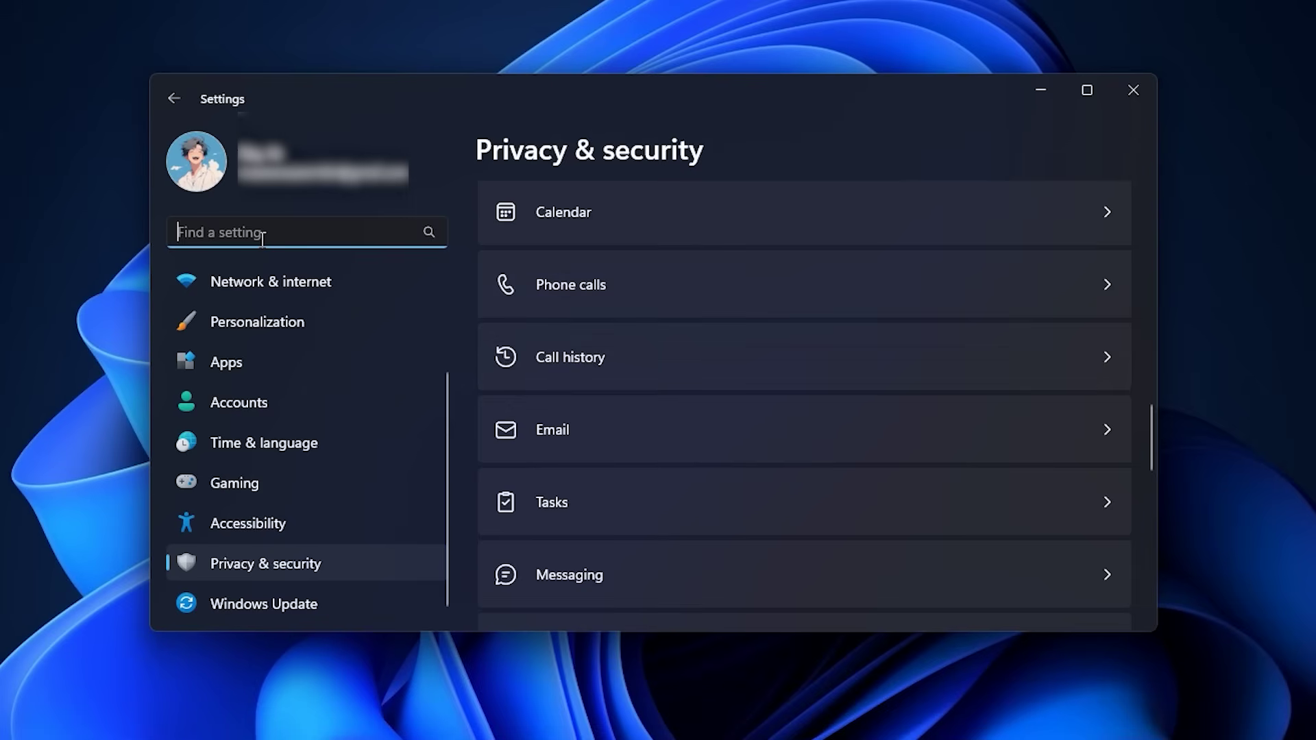
Set Performance Options to best performance, re-enabling only Smooth edges of screen fonts and Show thumbnails.
{"action": "type", "text": "adjust"}
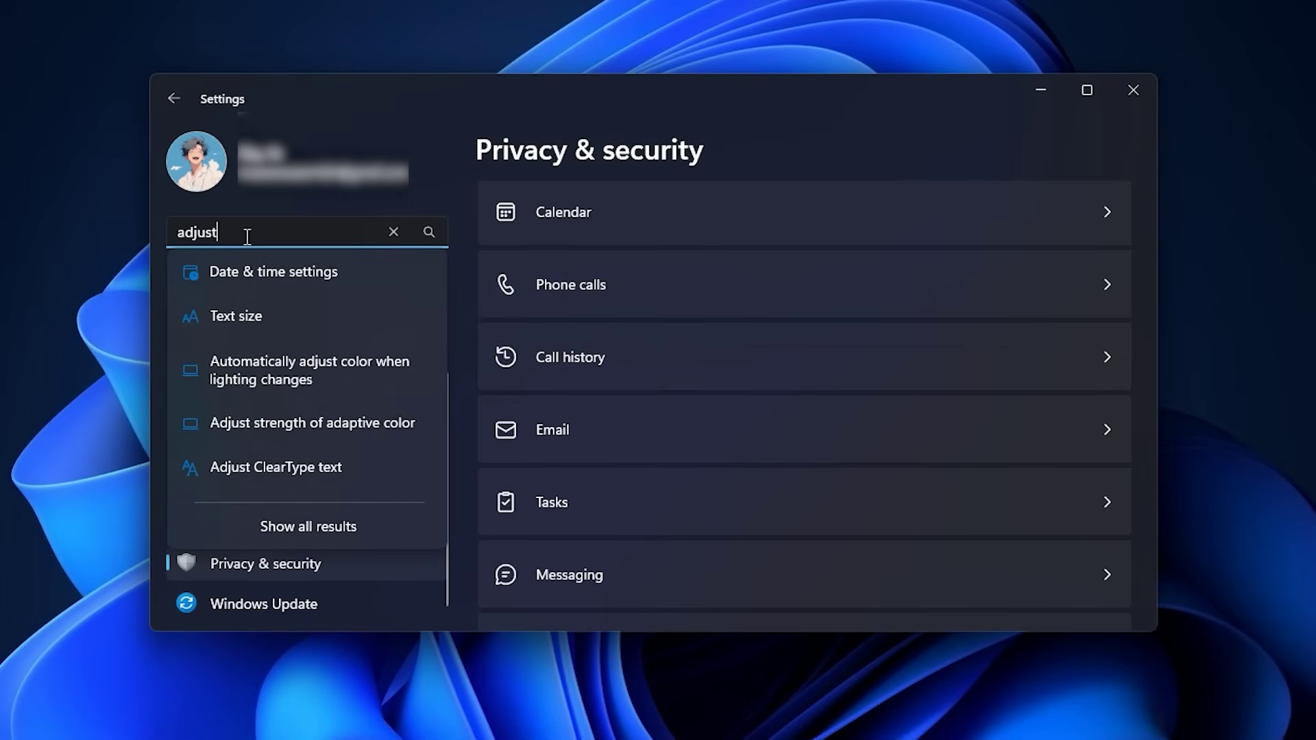
{"action": "type", "text": " the"}
{"action": "left_click", "coordinate": [257, 283]}
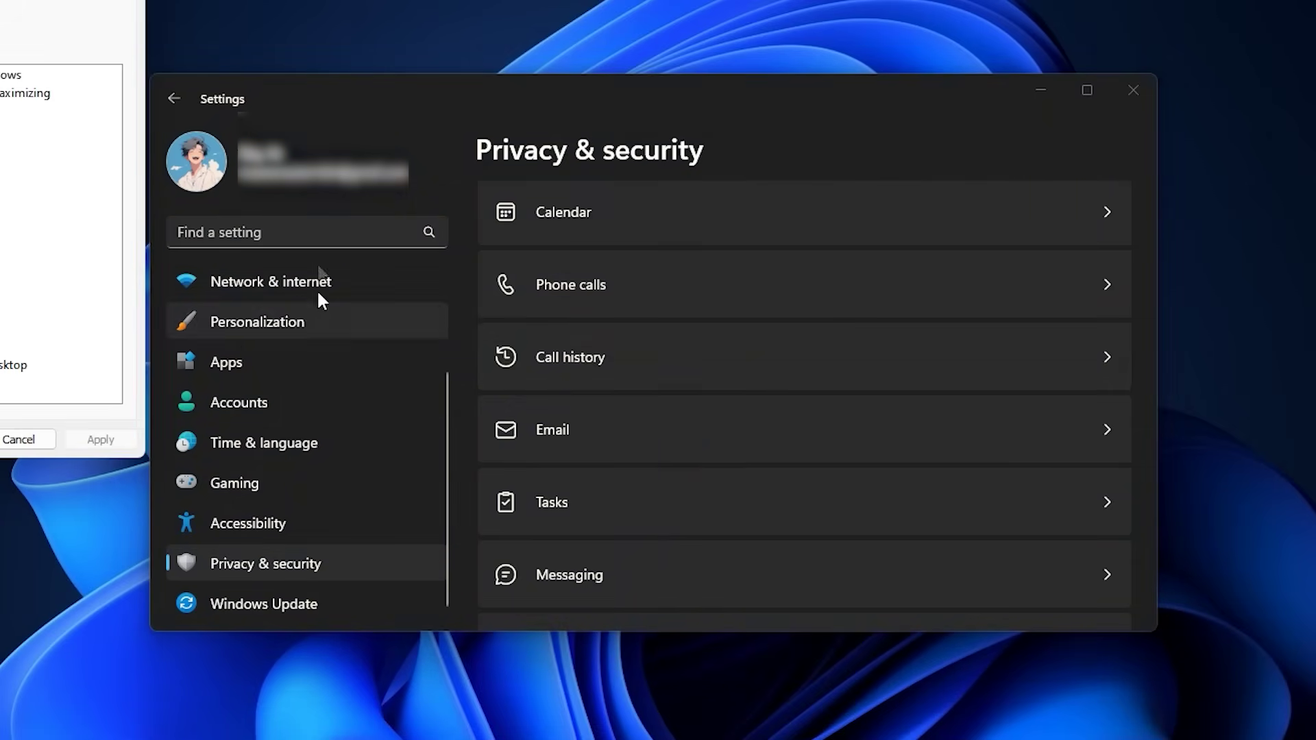
{"action": "left_click_drag", "start_coordinate": [68, 1], "coordinate": [686, 89]}
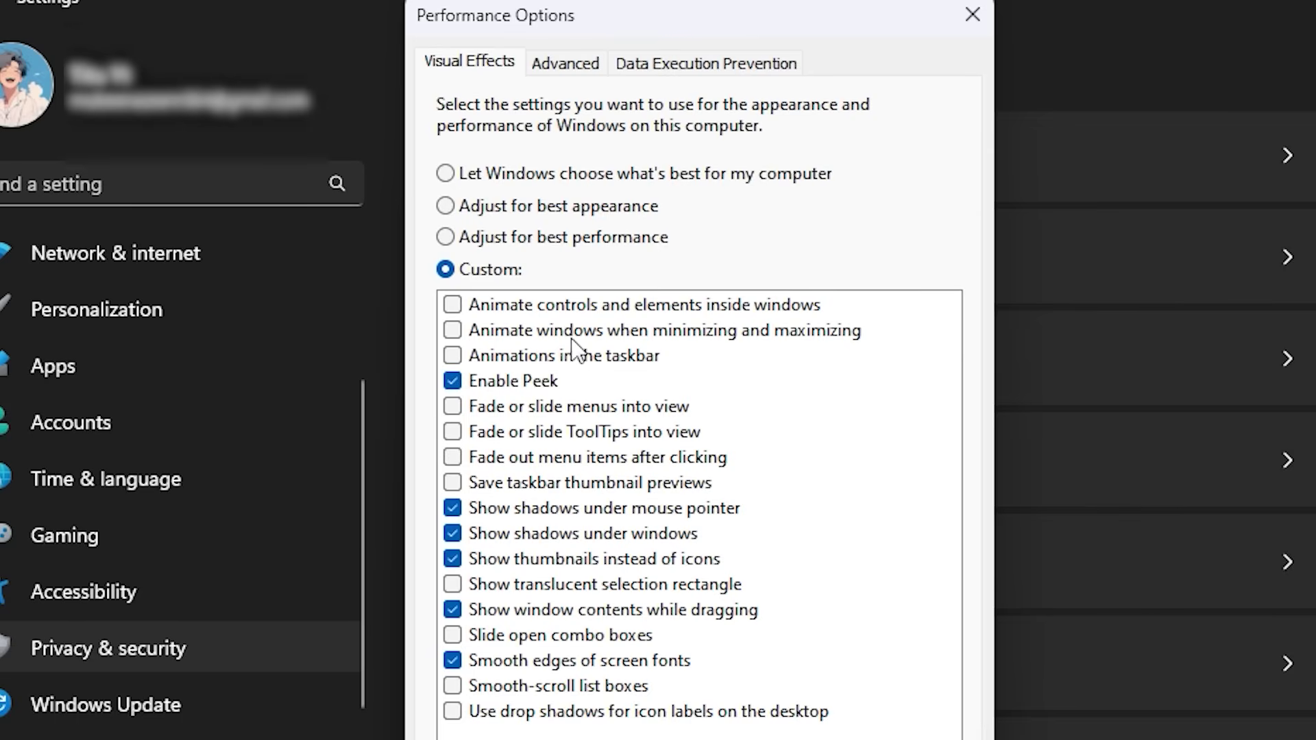
{"action": "left_click", "coordinate": [554, 240]}
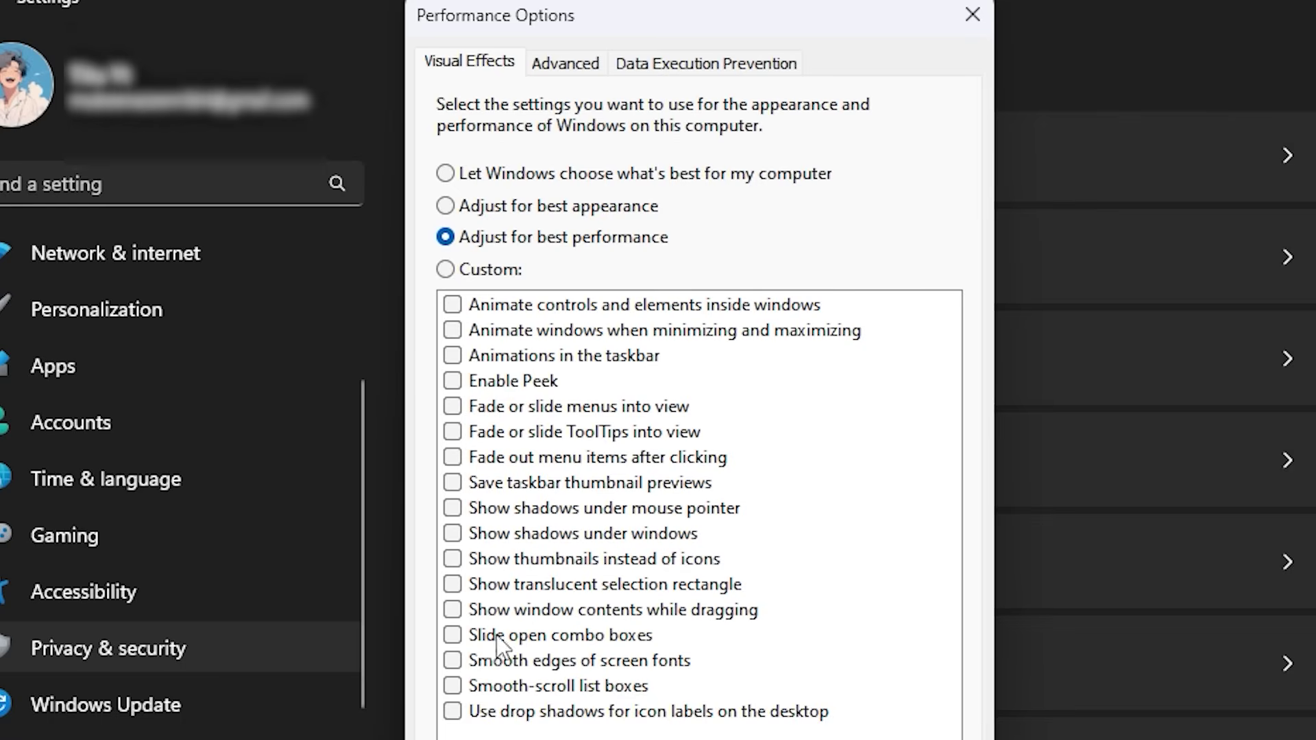
{"action": "left_click", "coordinate": [452, 662]}
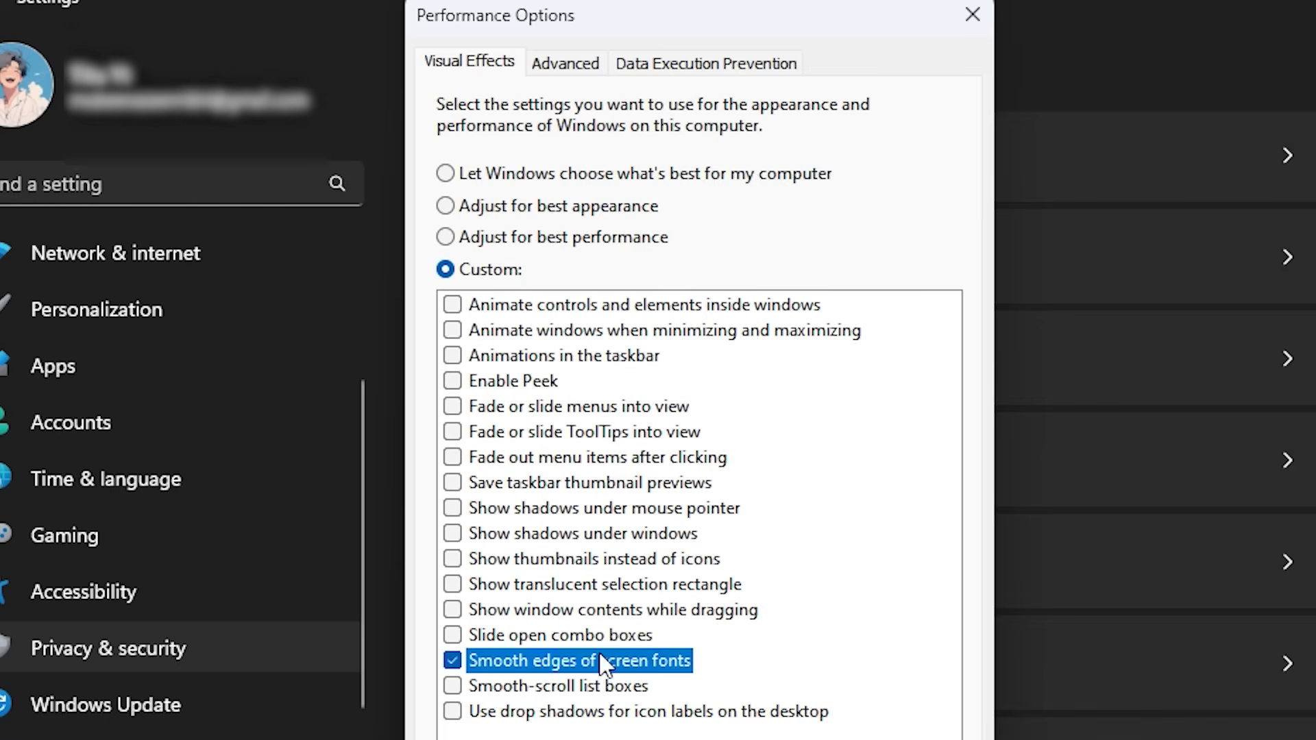
{"action": "left_click", "coordinate": [452, 559]}
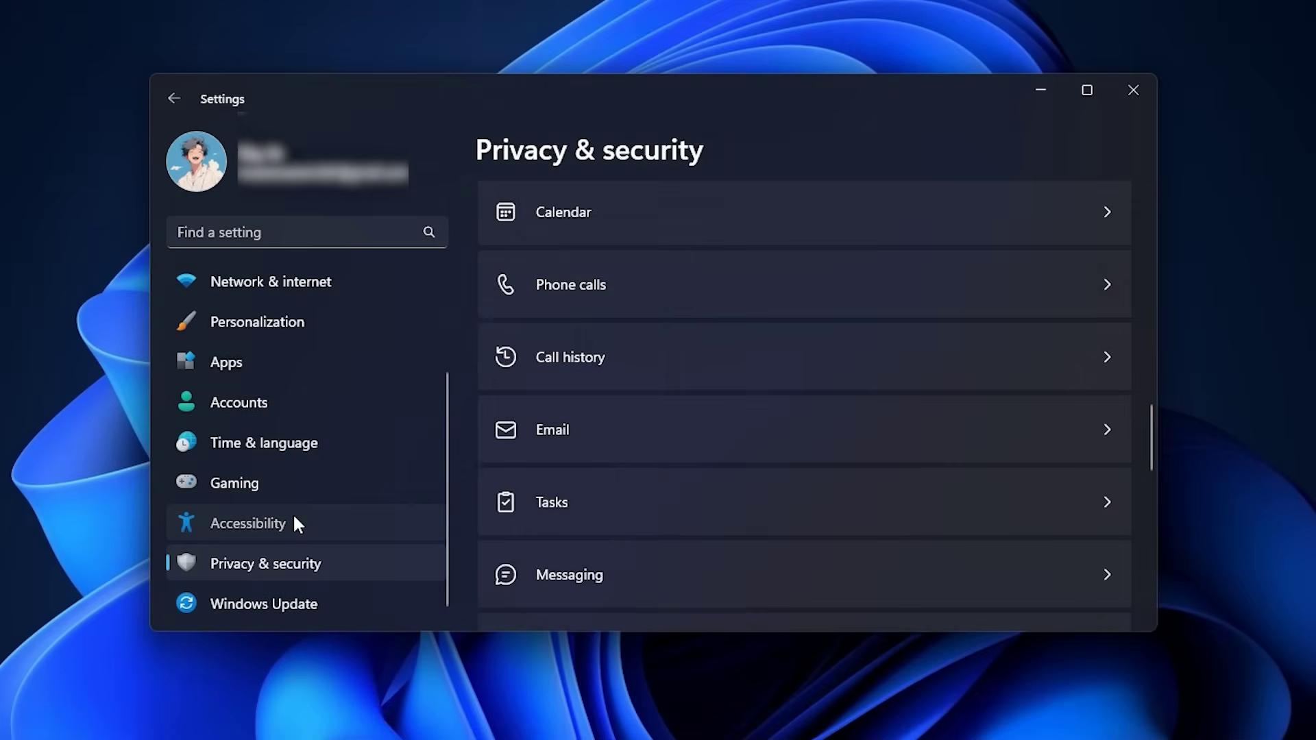
{"action": "left_click", "coordinate": [295, 524]}
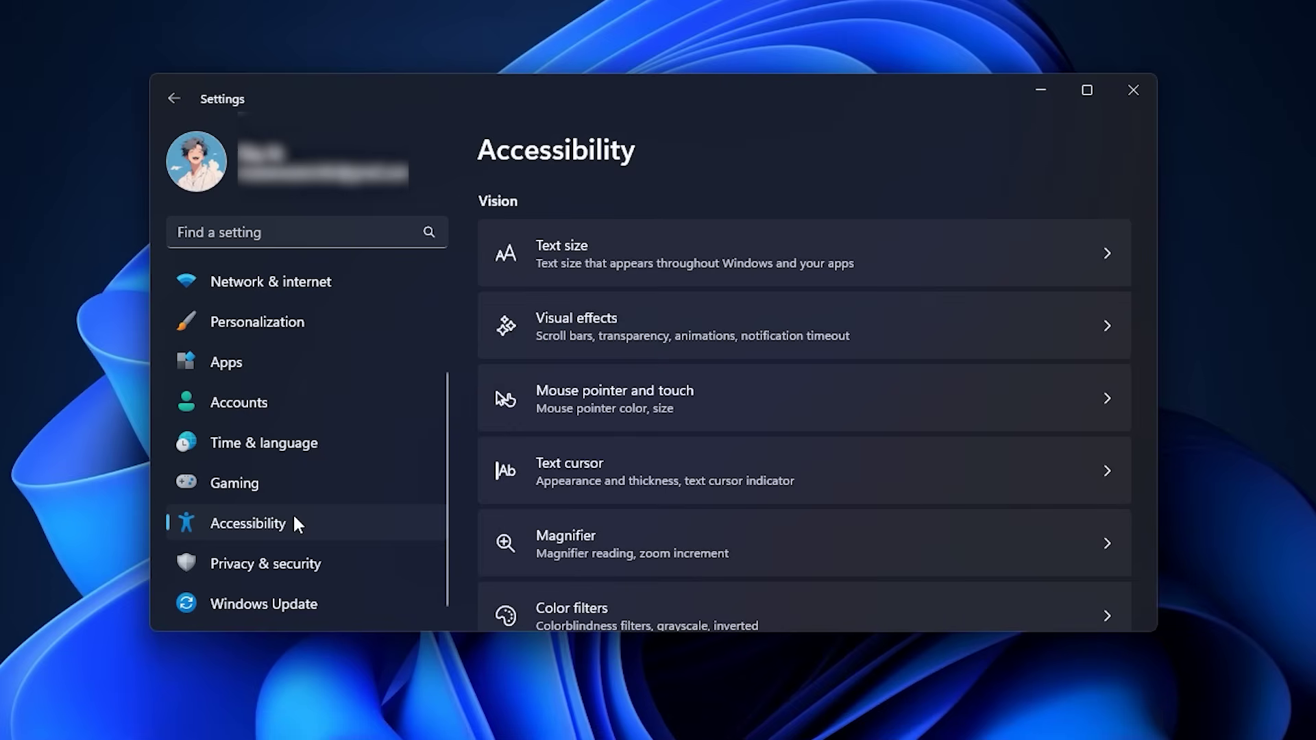
Check Mouse Properties' Pointer Options that Enhance pointer precision is off, closing without changes.
{"action": "scroll", "coordinate": [789, 504], "scroll_direction": "down", "scroll_amount": 10}
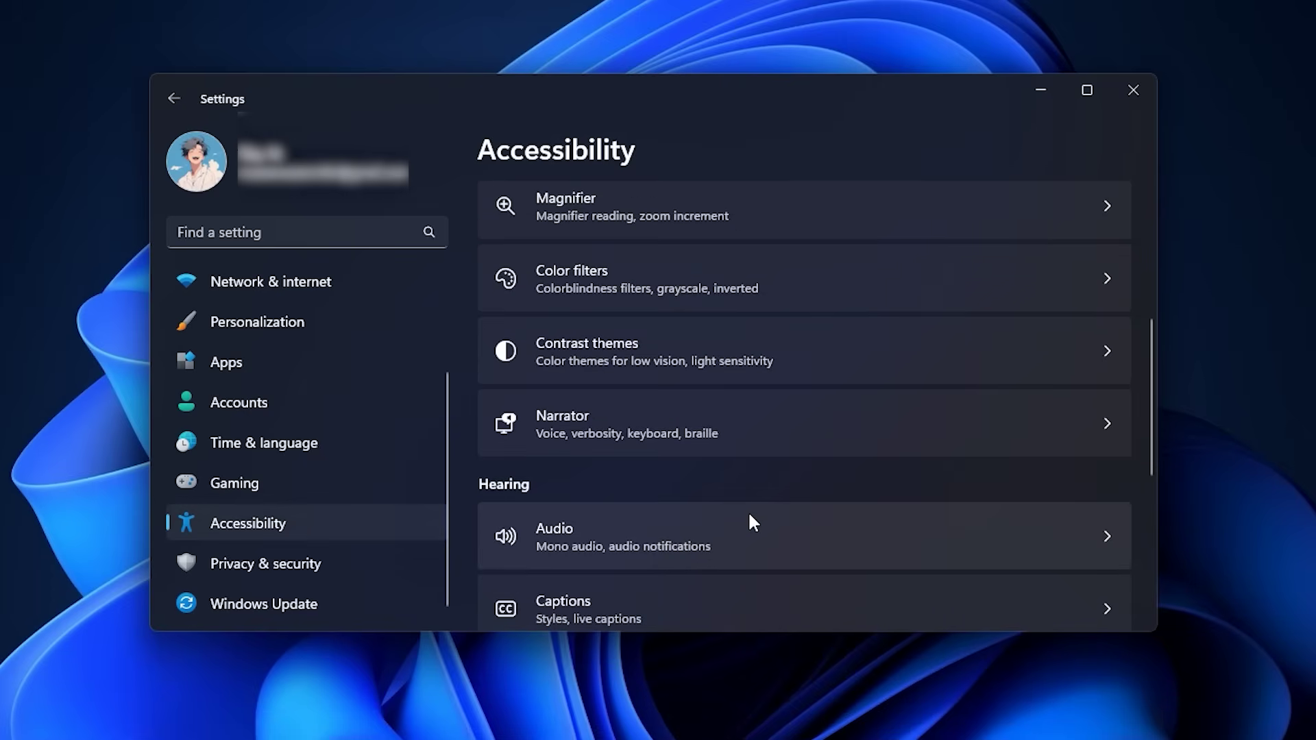
{"action": "left_click", "coordinate": [661, 492]}
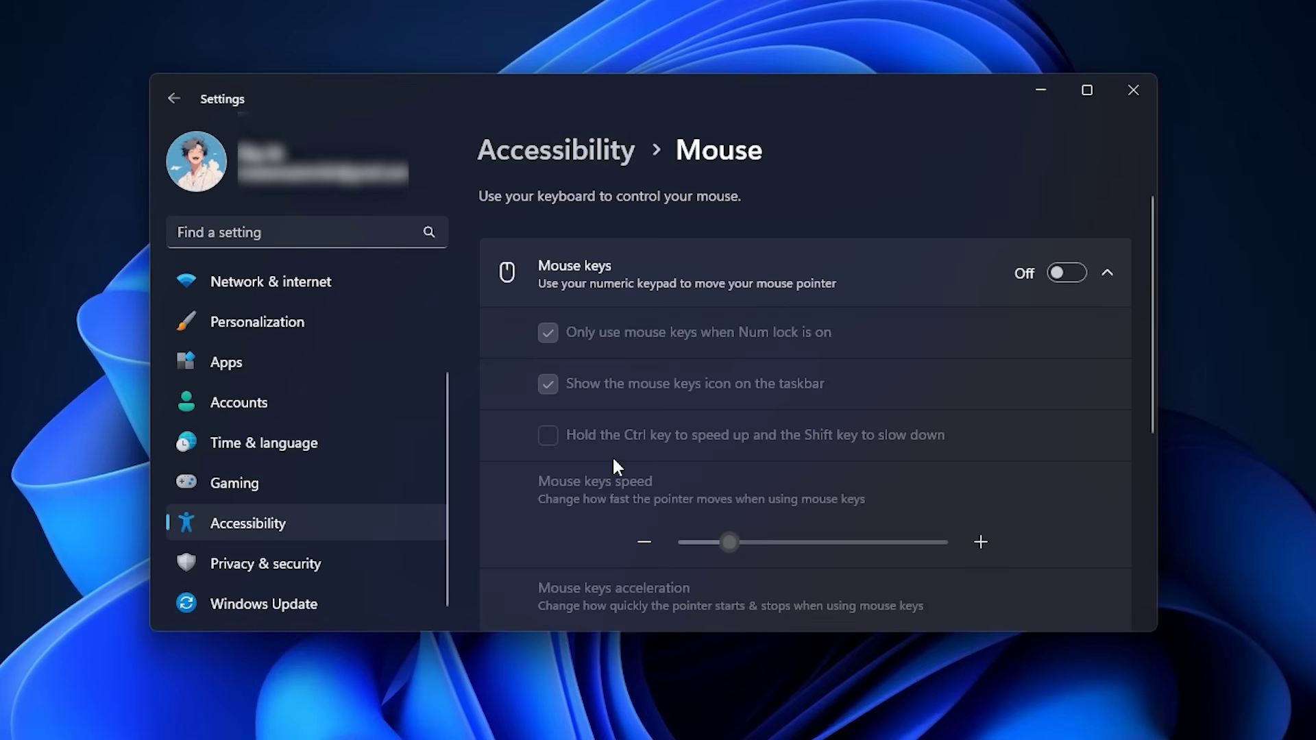
{"action": "scroll", "coordinate": [611, 458], "scroll_direction": "down", "scroll_amount": 5}
{"action": "left_click", "coordinate": [601, 500]}
{"action": "scroll", "coordinate": [599, 506], "scroll_direction": "down", "scroll_amount": 5}
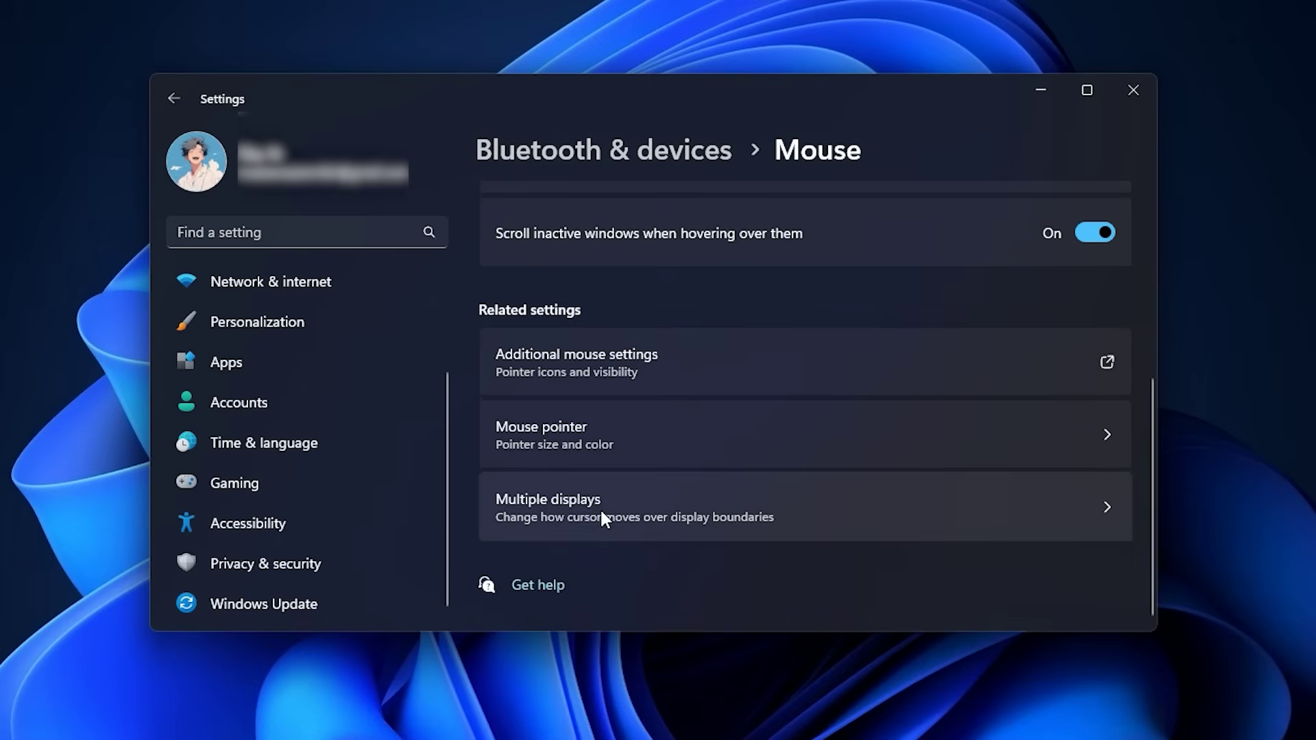
{"action": "left_click", "coordinate": [591, 363]}
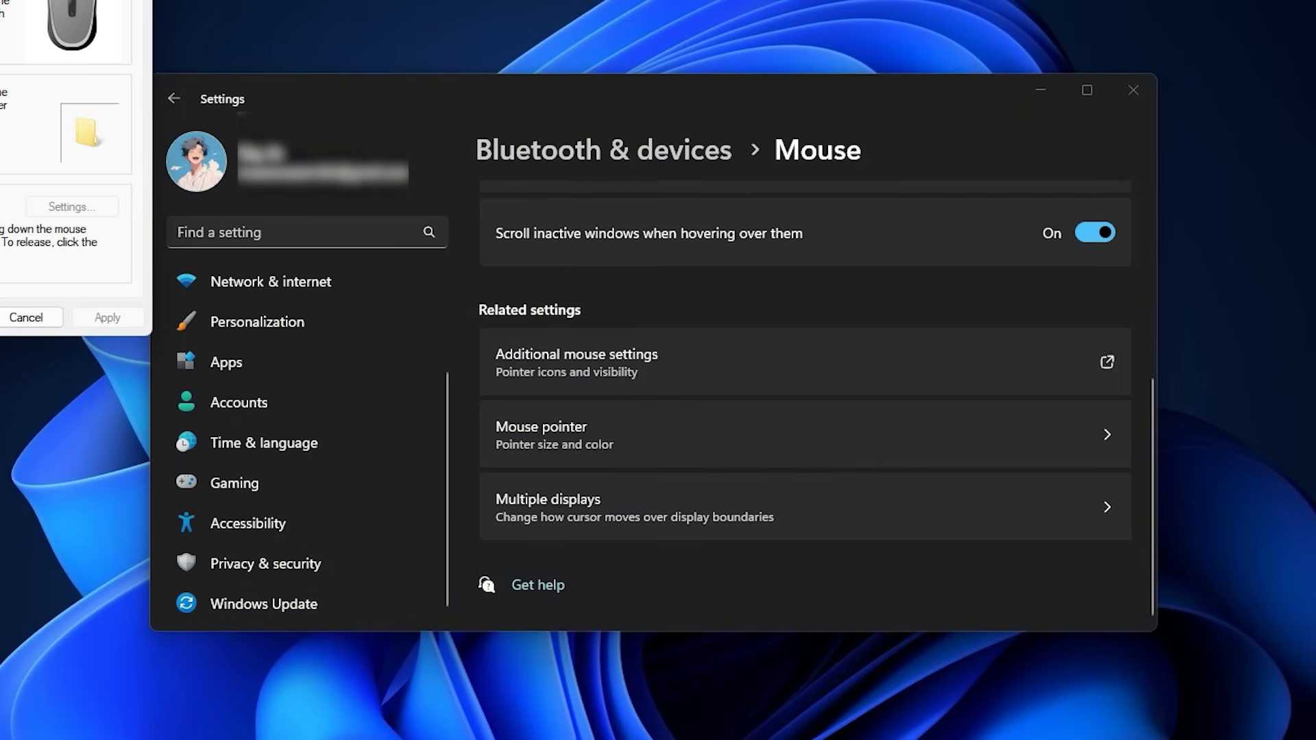
{"action": "left_click_drag", "start_coordinate": [0, 0], "coordinate": [678, 136]}
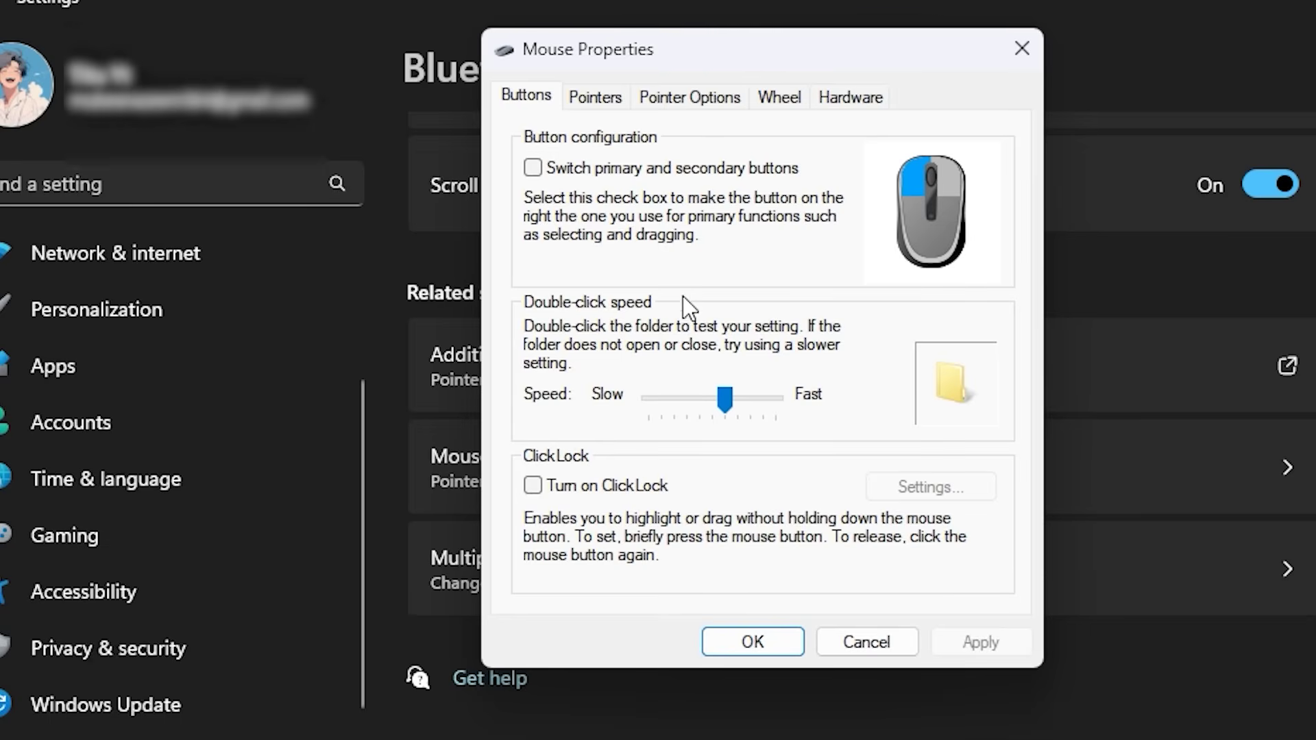
{"action": "left_click", "coordinate": [694, 99]}
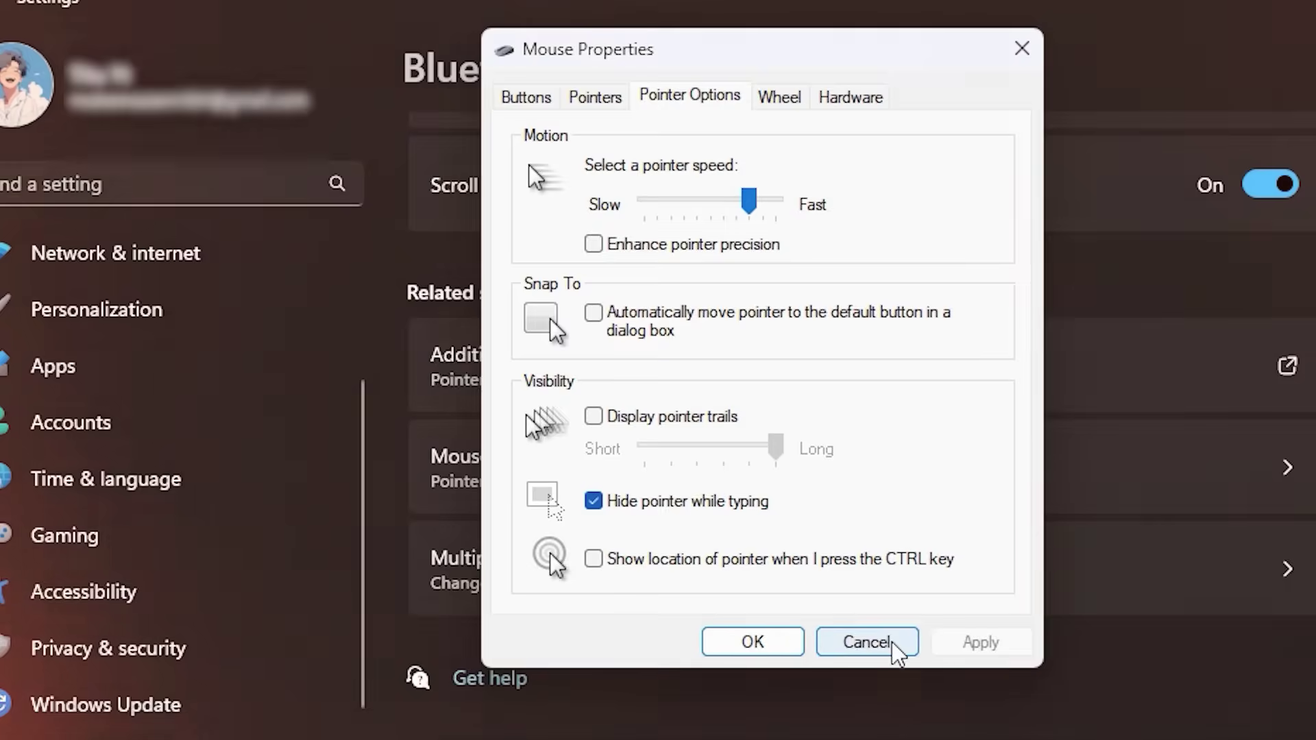
{"action": "left_click", "coordinate": [888, 643]}
Find Power Options via a 'power plan' search and select the High performance plan.
{"action": "left_click", "coordinate": [261, 234]}
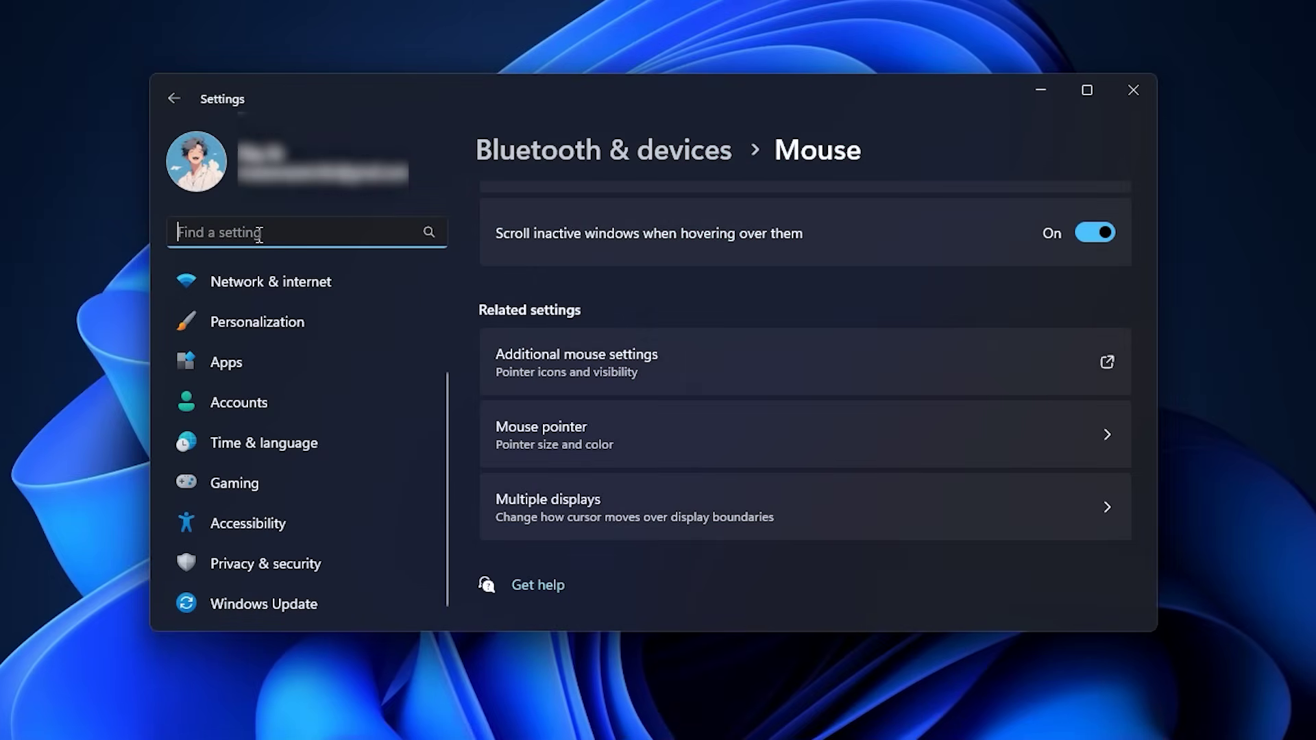
{"action": "type", "text": "pow"}
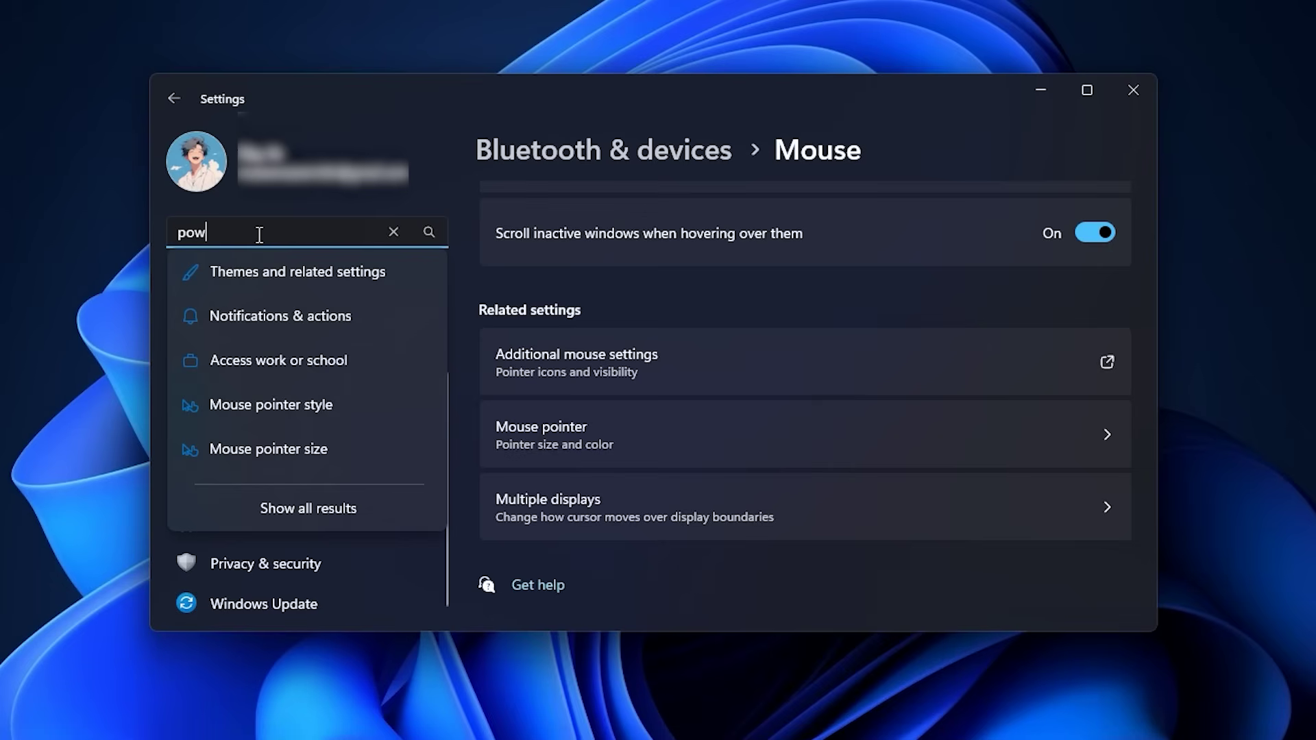
{"action": "type", "text": "er plan"}
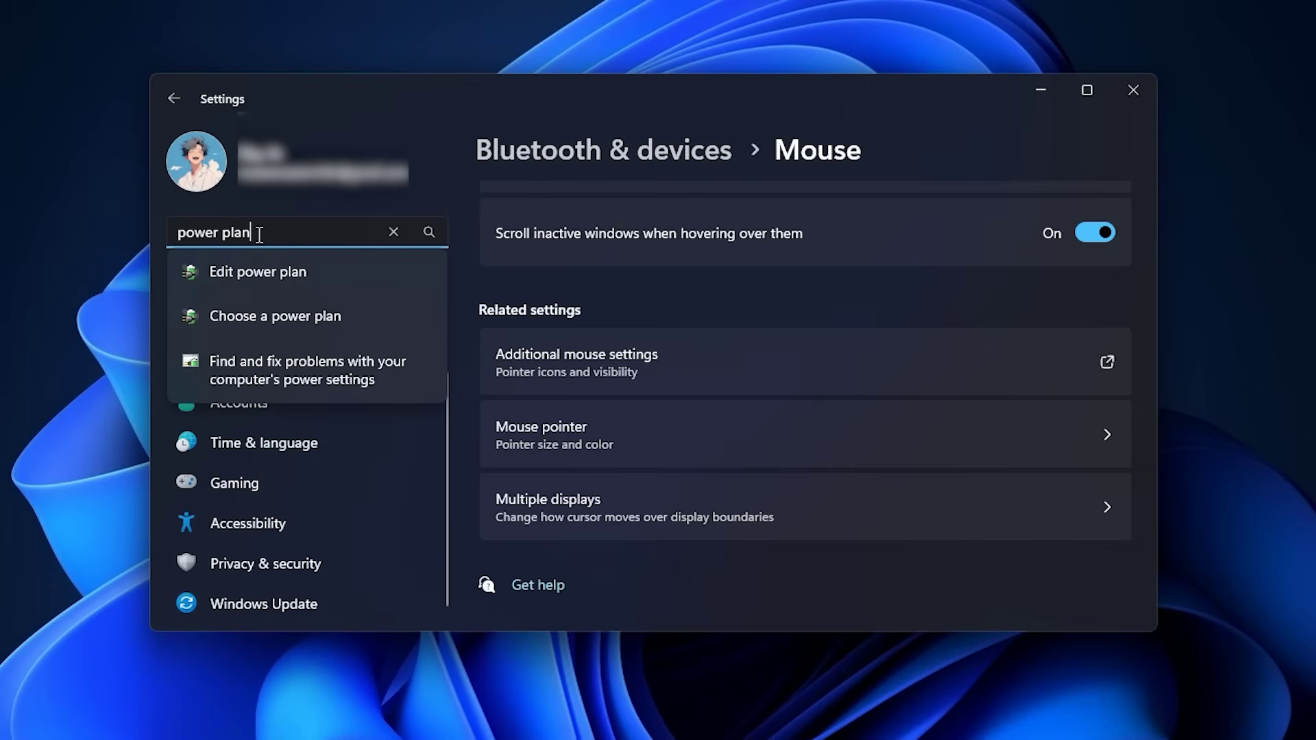
{"action": "left_click", "coordinate": [240, 318]}
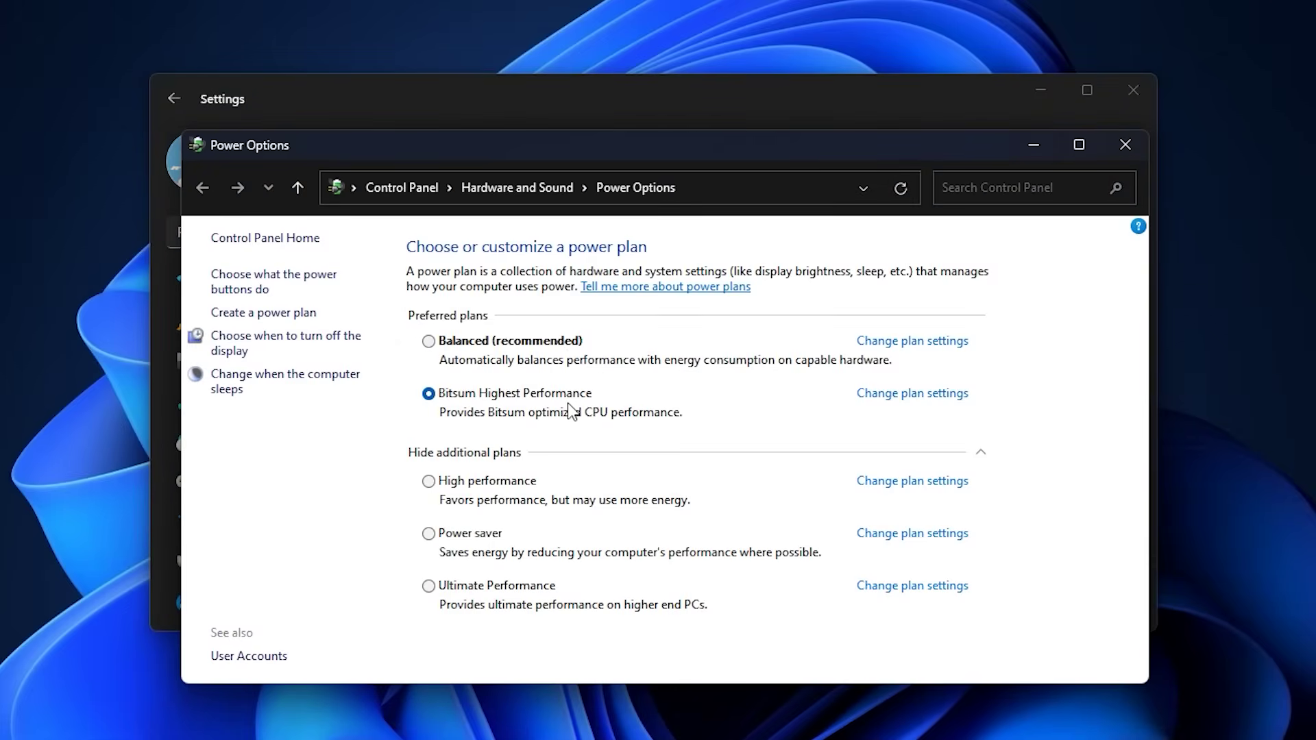
{"action": "left_click_drag", "start_coordinate": [594, 146], "coordinate": [595, 92]}
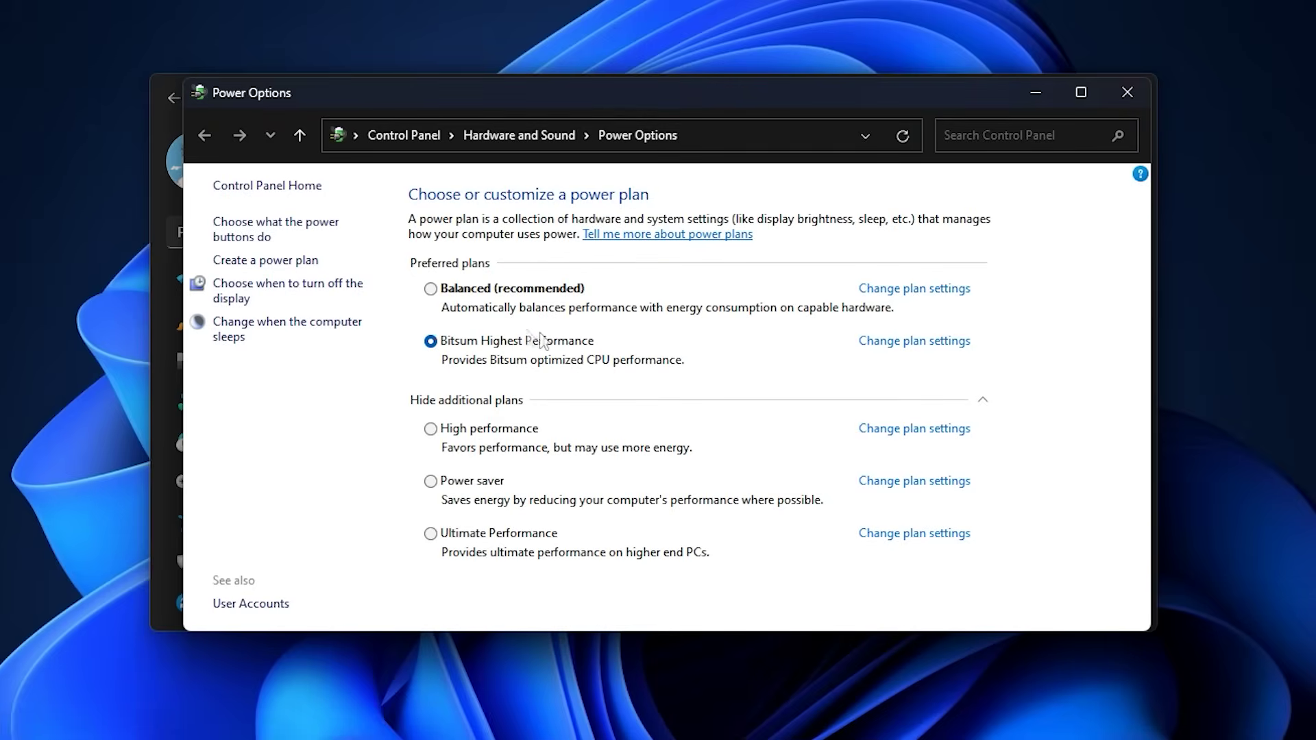
{"action": "left_click", "coordinate": [480, 431]}
{"action": "left_click", "coordinate": [458, 297]}
{"action": "left_click", "coordinate": [460, 434]}
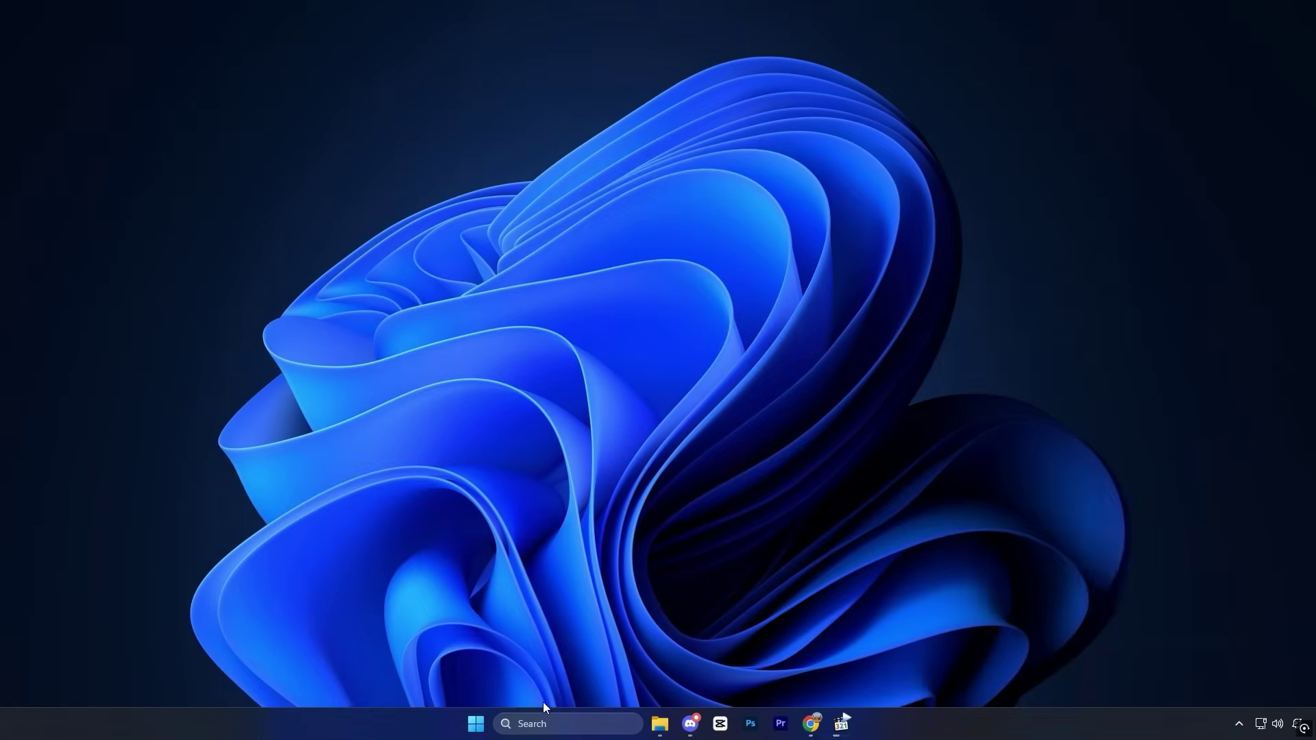
Launch the Services console from a 'services' search and browse the service list.
{"action": "left_click", "coordinate": [542, 723]}
{"action": "type", "text": "services"}
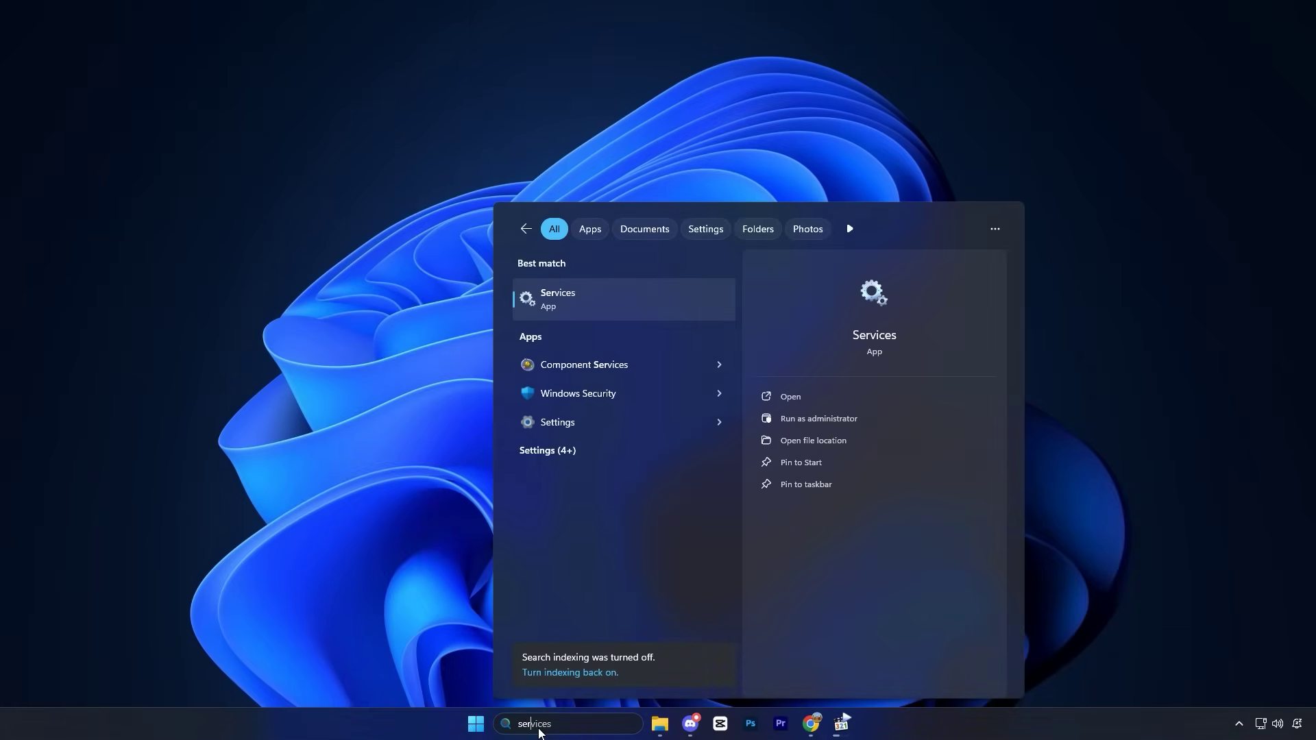
{"action": "left_click", "coordinate": [589, 300]}
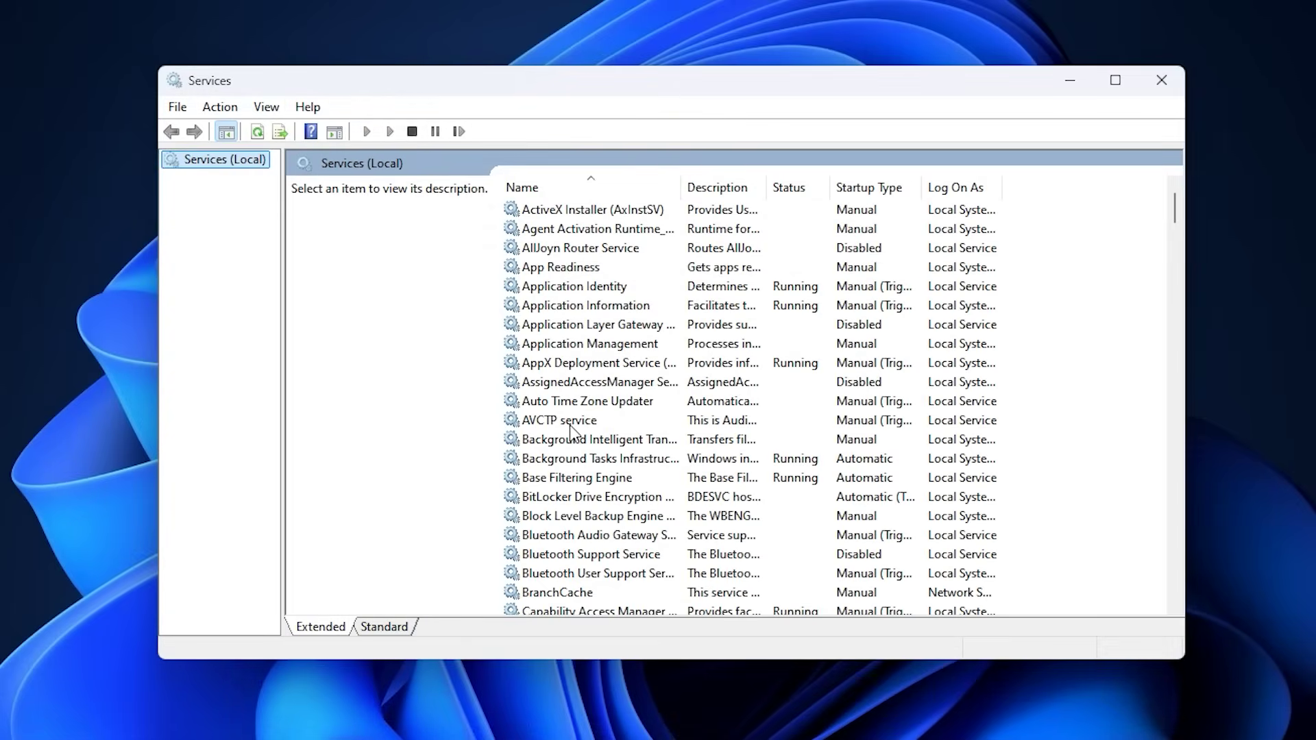
{"action": "left_click", "coordinate": [594, 404]}
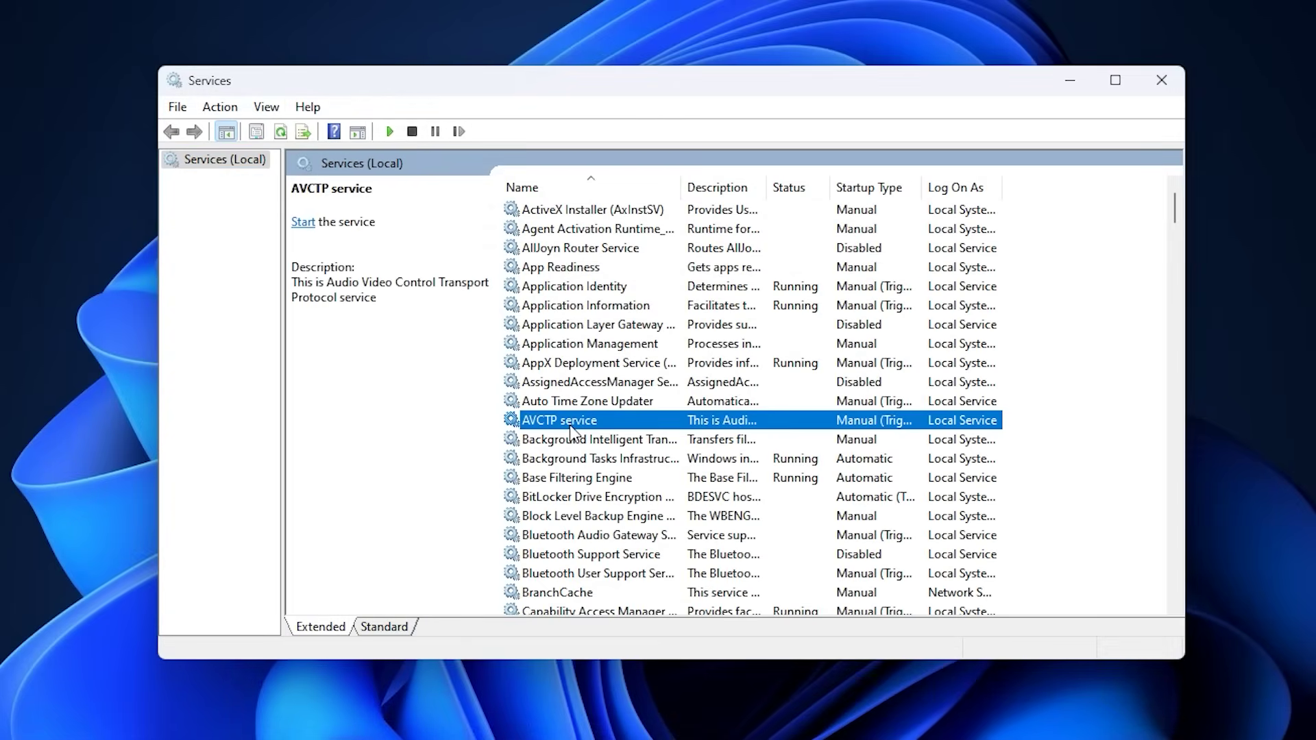
{"action": "key", "text": "f"}
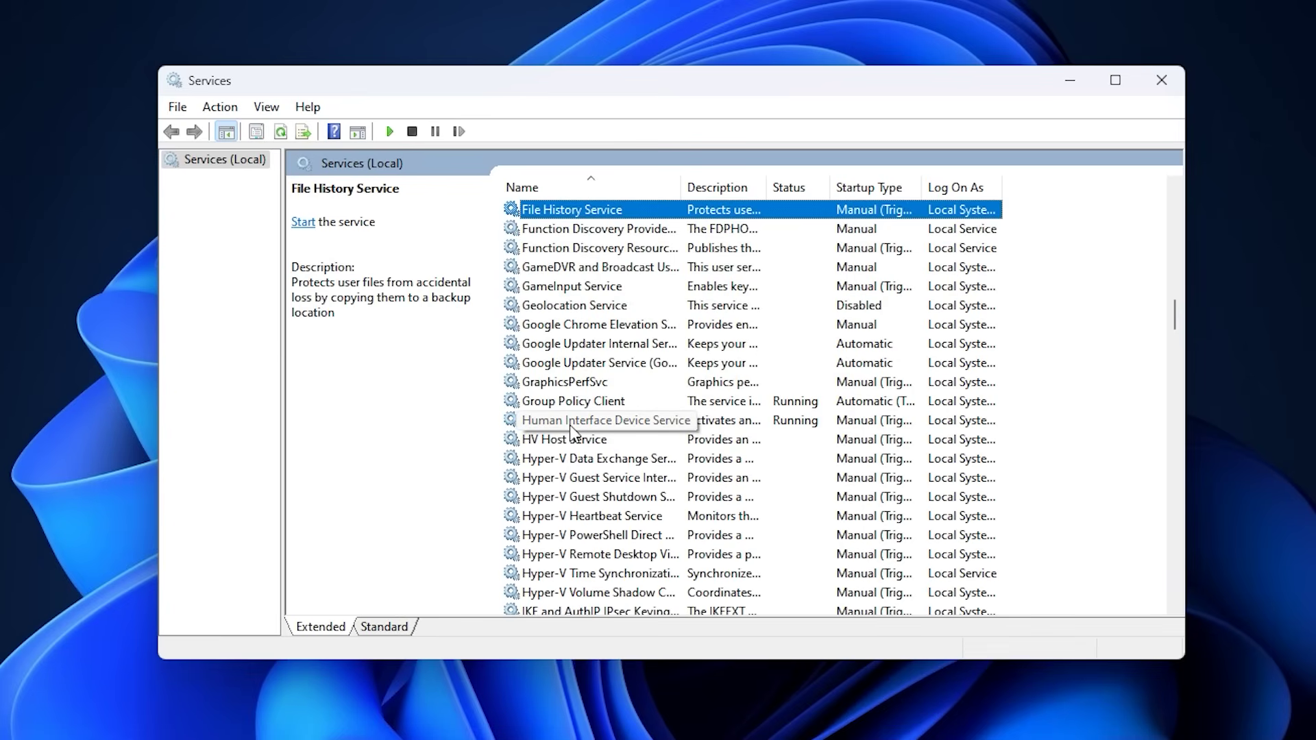
{"action": "scroll", "coordinate": [578, 363], "scroll_direction": "up", "scroll_amount": 2}
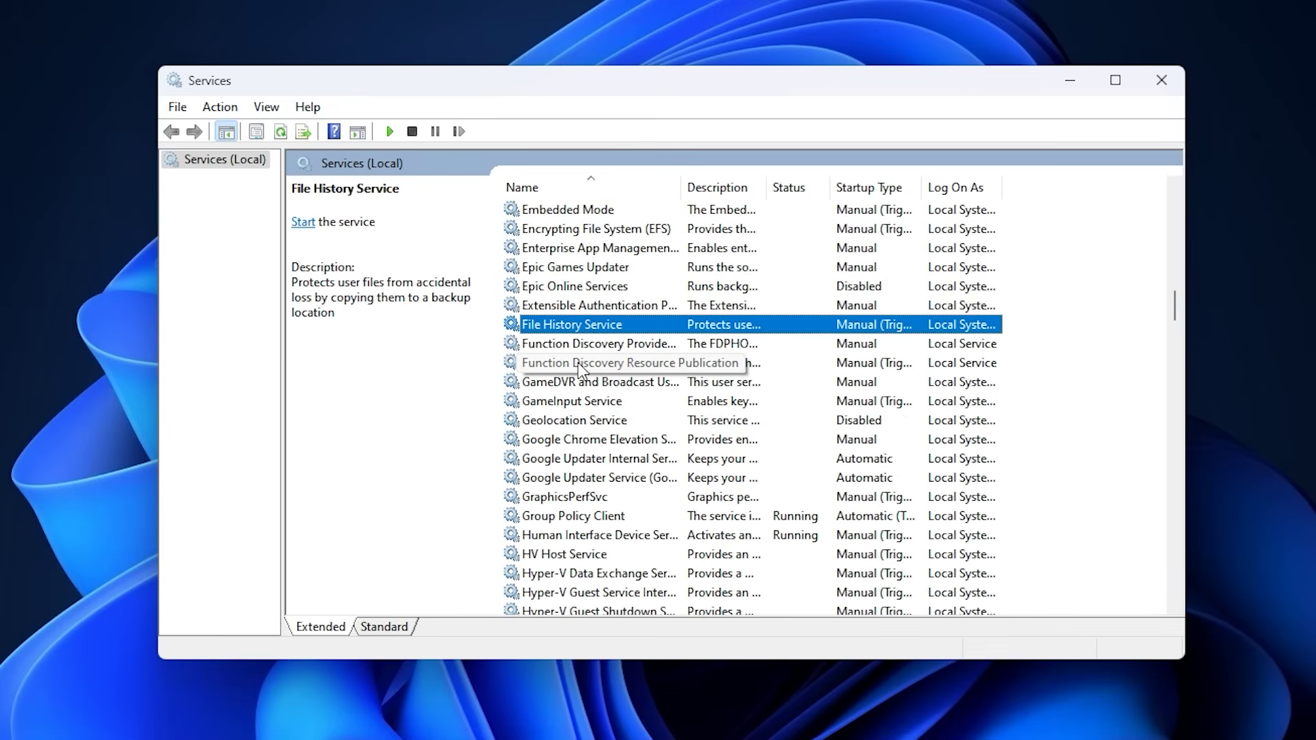
{"action": "scroll", "coordinate": [578, 364], "scroll_direction": "down", "scroll_amount": 2}
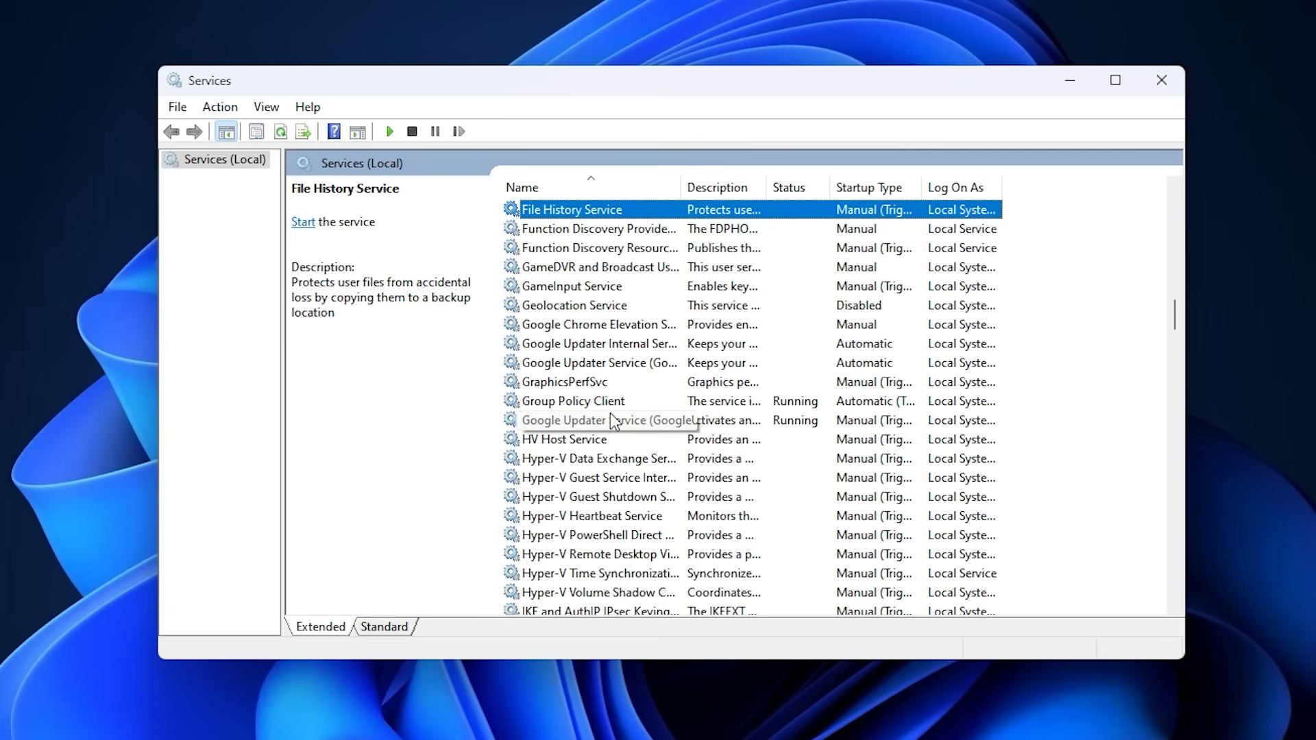
{"action": "scroll", "coordinate": [613, 420], "scroll_direction": "up", "scroll_amount": 3}
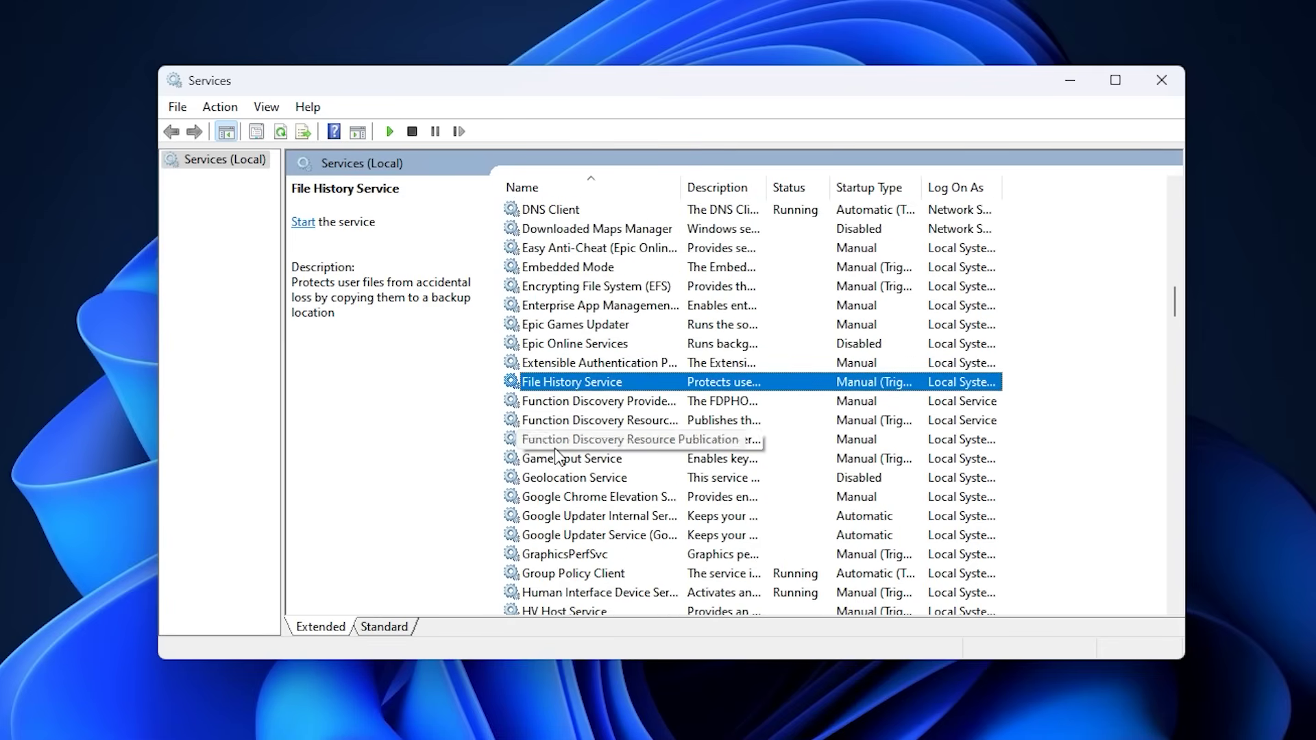
{"action": "scroll", "coordinate": [568, 451], "scroll_direction": "down", "scroll_amount": 2}
{"action": "scroll", "coordinate": [569, 451], "scroll_direction": "down", "scroll_amount": 2}
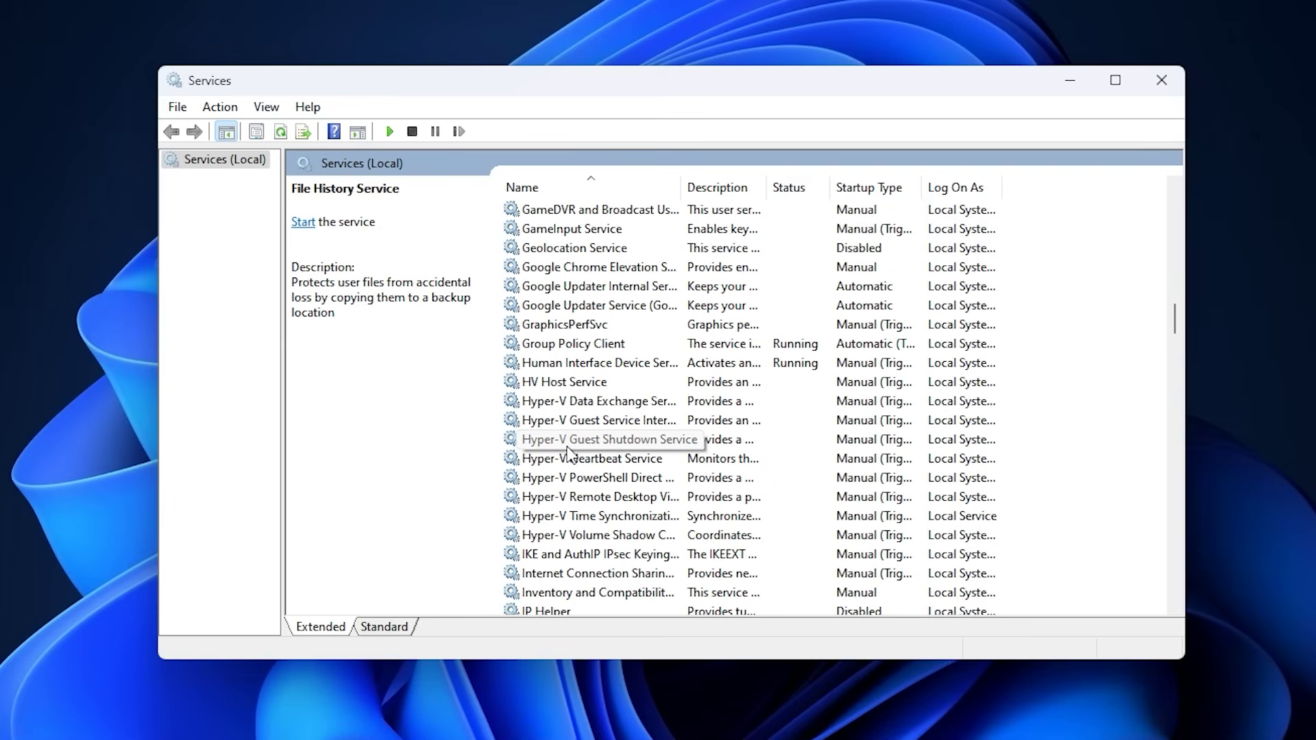
{"action": "scroll", "coordinate": [568, 451], "scroll_direction": "down", "scroll_amount": 6}
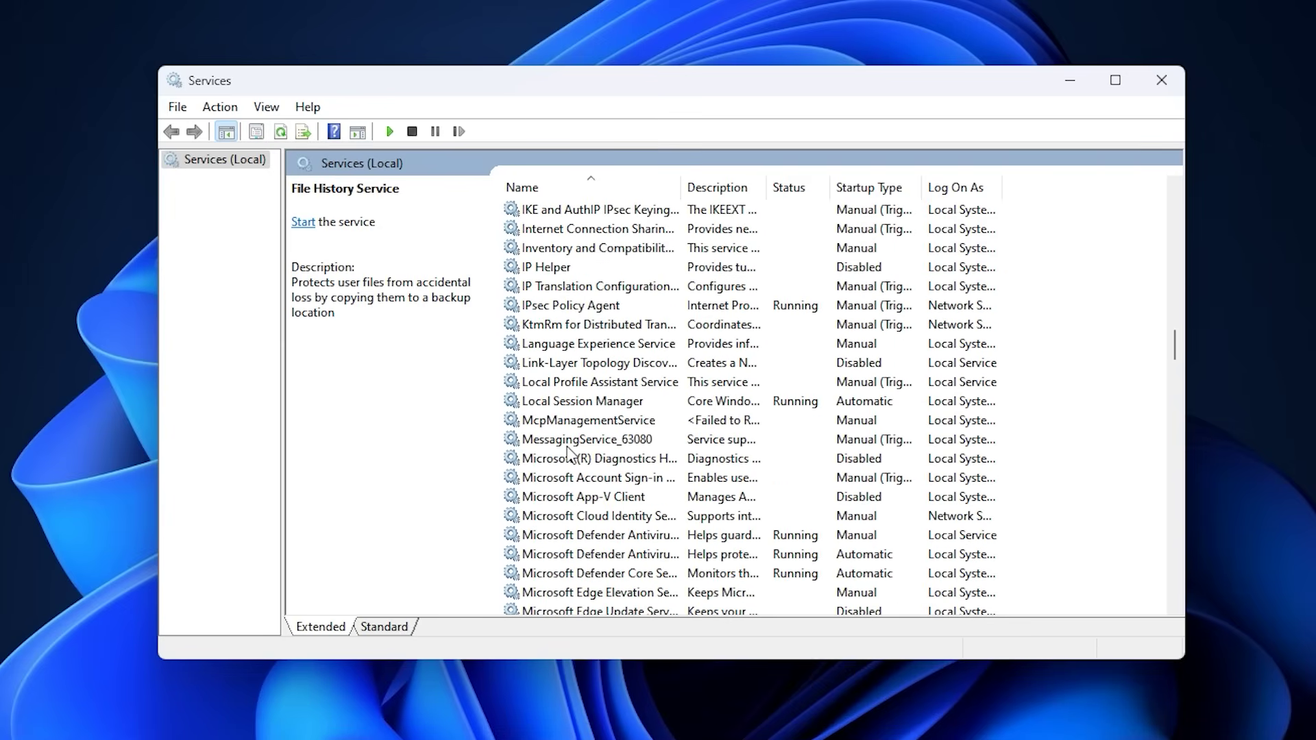
{"action": "scroll", "coordinate": [568, 451], "scroll_direction": "down", "scroll_amount": 2}
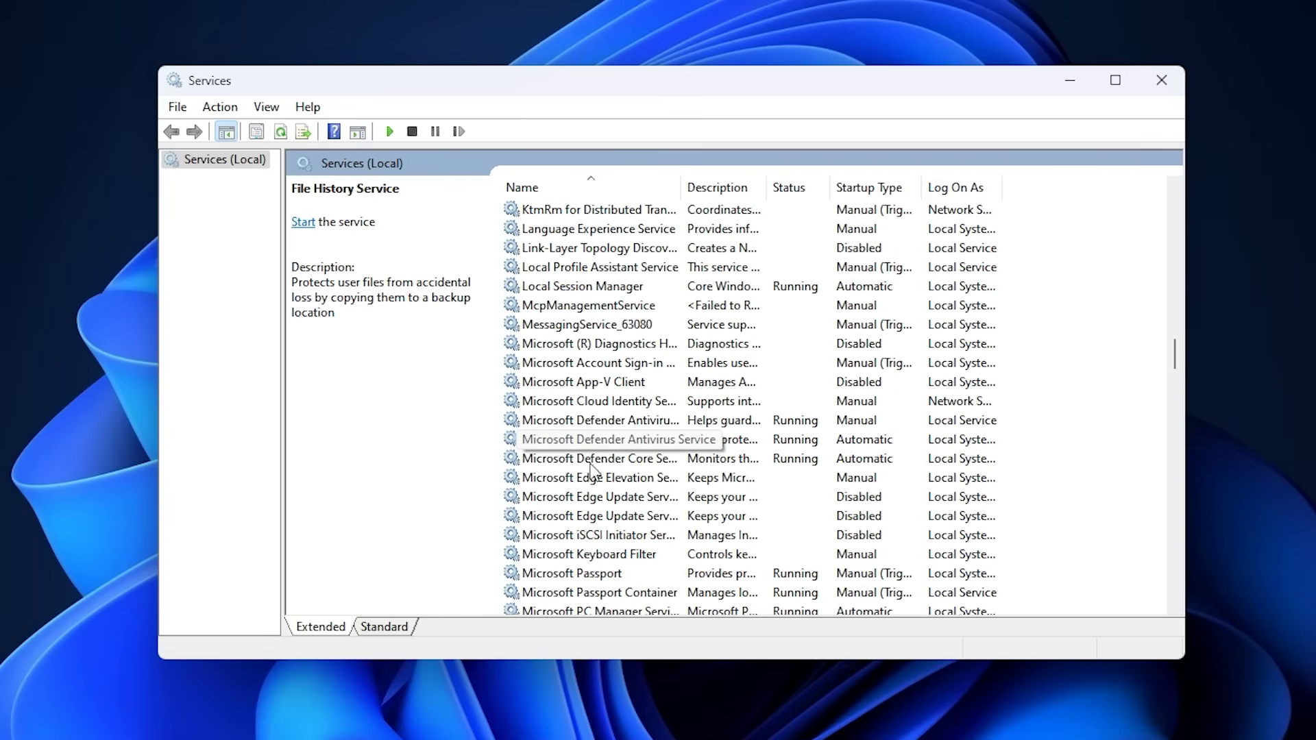
Jump to the W entries and select Windows Insider Service, shown as Disabled.
{"action": "key", "text": "w"}
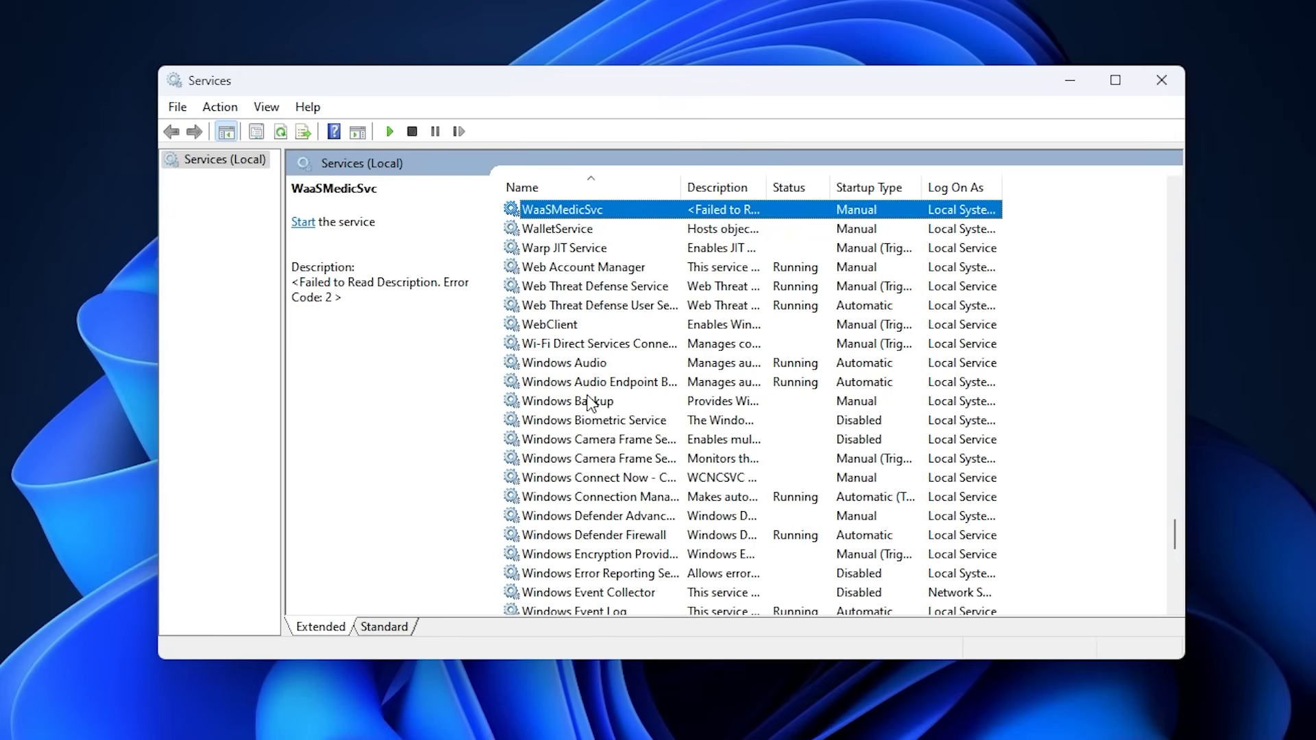
{"action": "key", "text": "Down"}
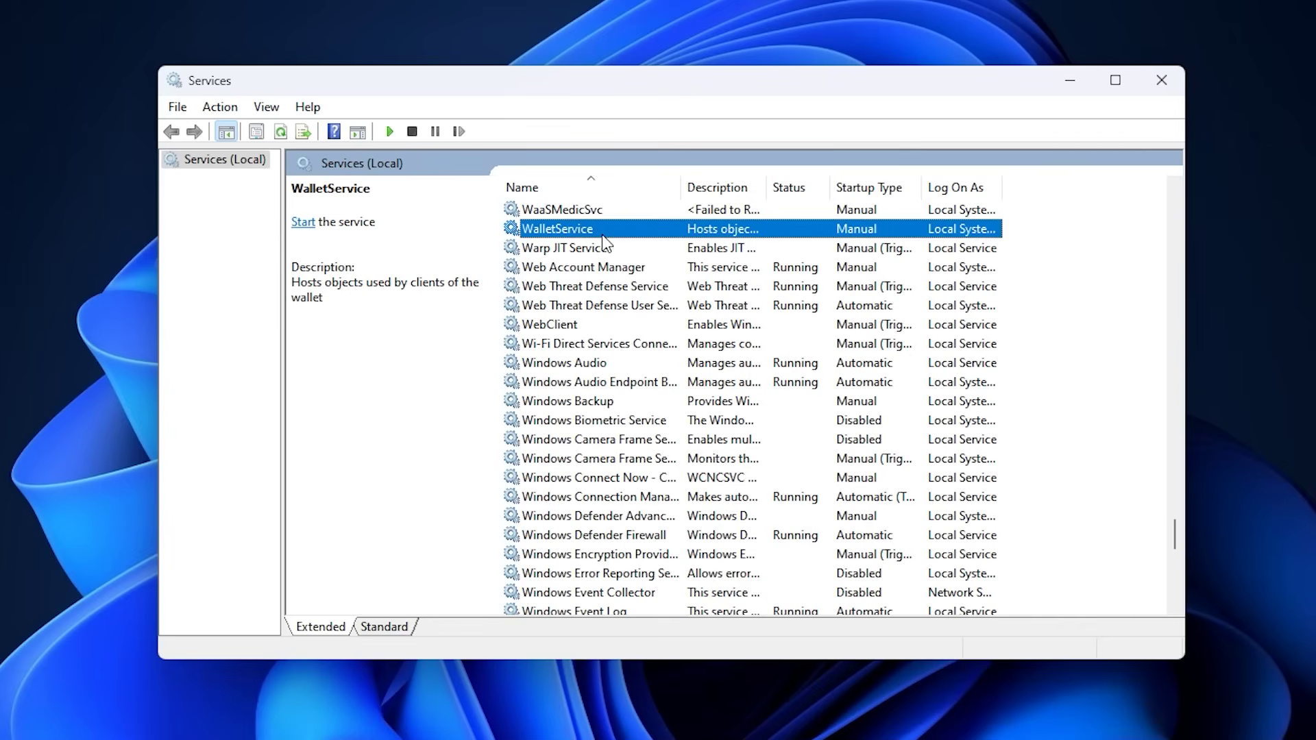
{"action": "type", "text": "win"}
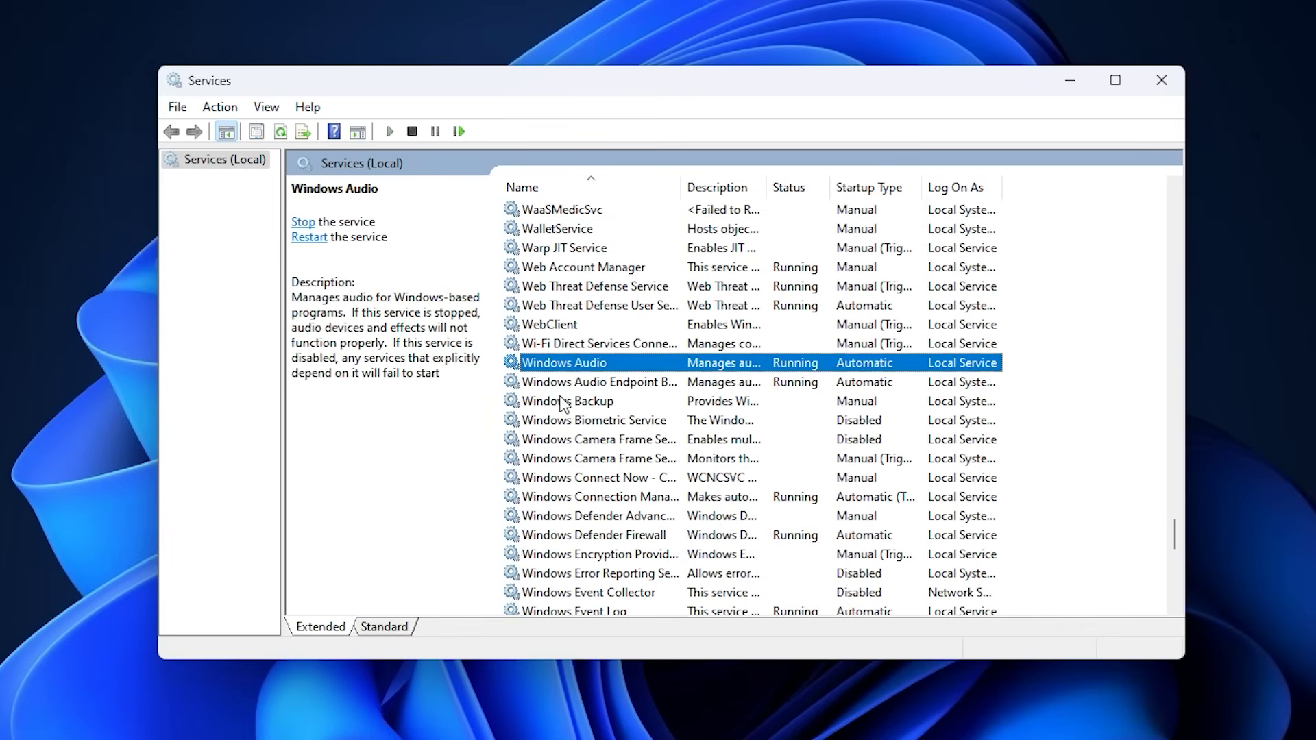
{"action": "scroll", "coordinate": [566, 405], "scroll_direction": "down", "scroll_amount": 3}
{"action": "left_click", "coordinate": [602, 498]}
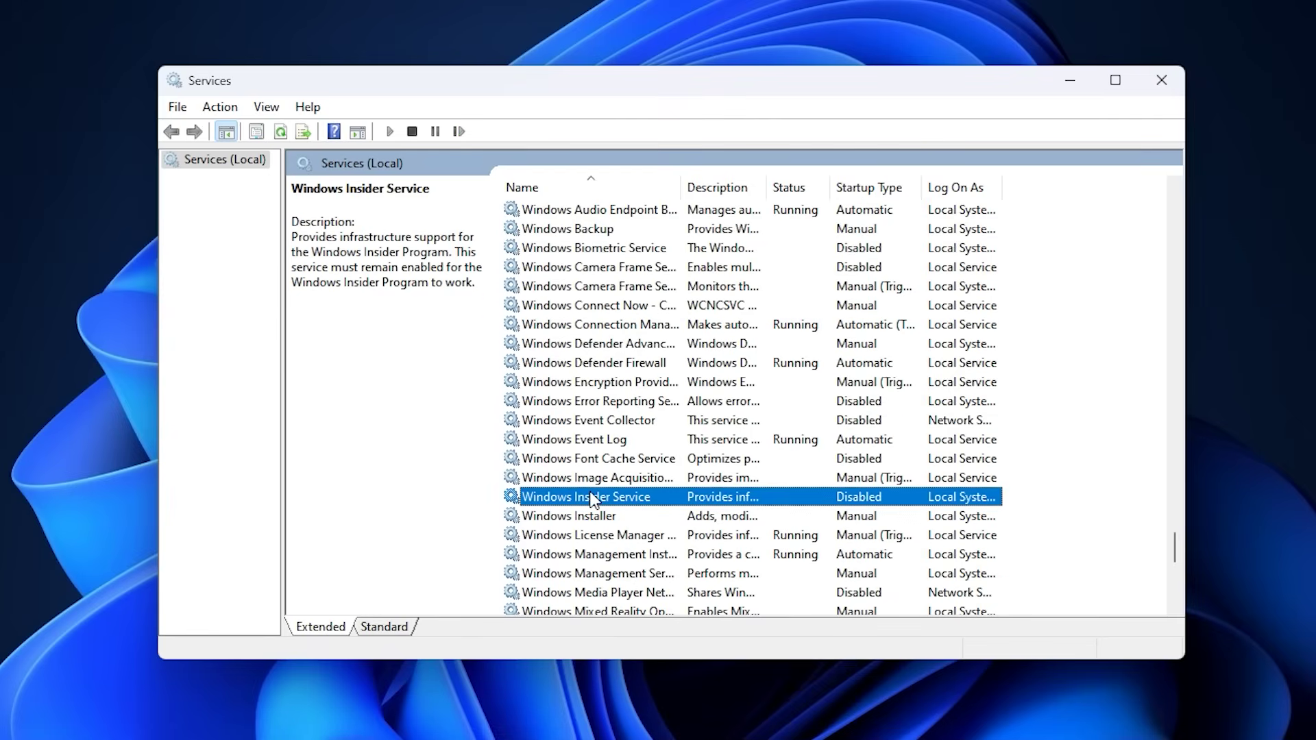
{"action": "scroll", "coordinate": [596, 499], "scroll_direction": "down", "scroll_amount": 1}
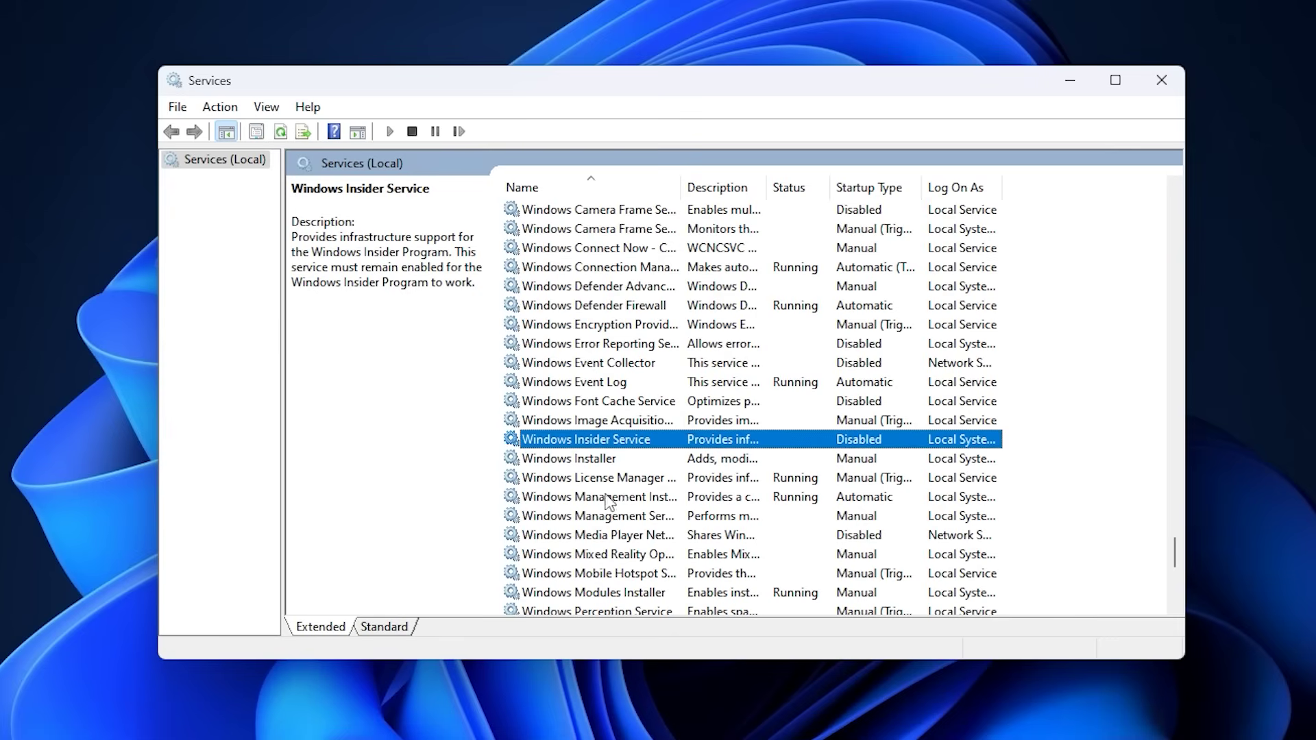
{"action": "right_click", "coordinate": [588, 439]}
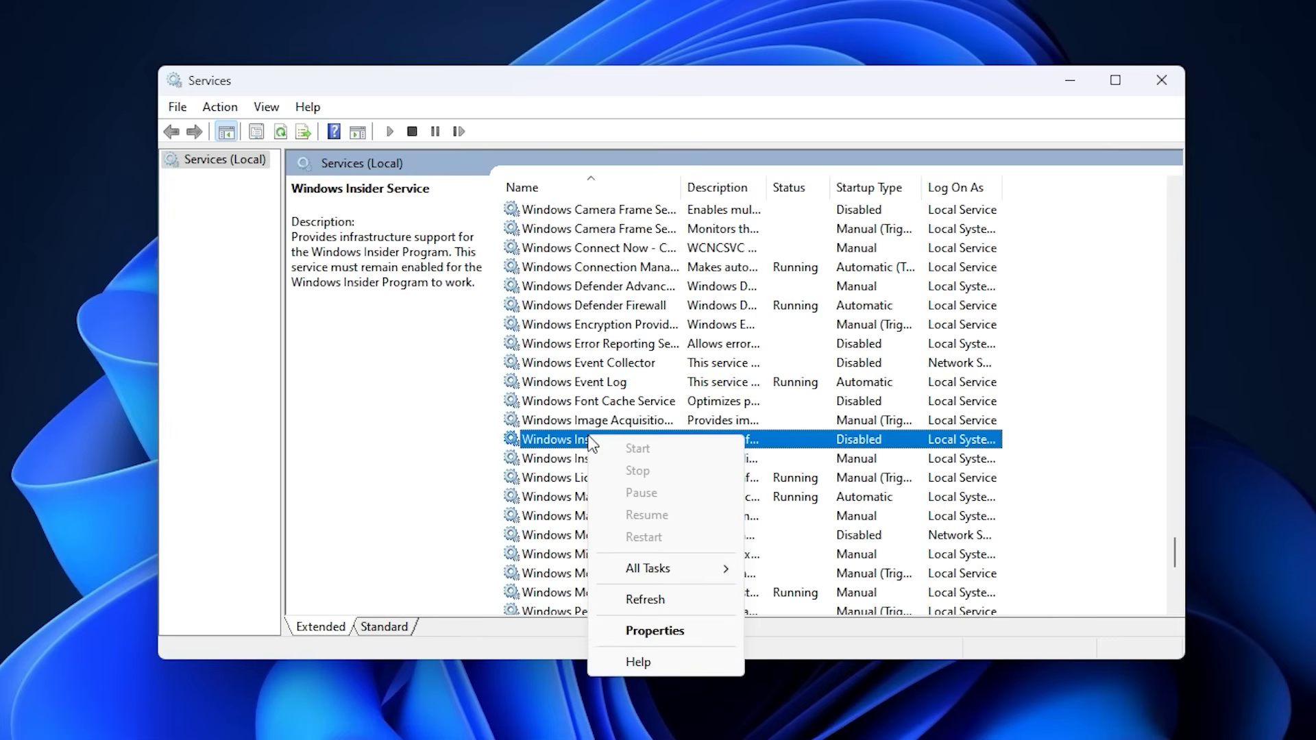
{"action": "left_click", "coordinate": [654, 630]}
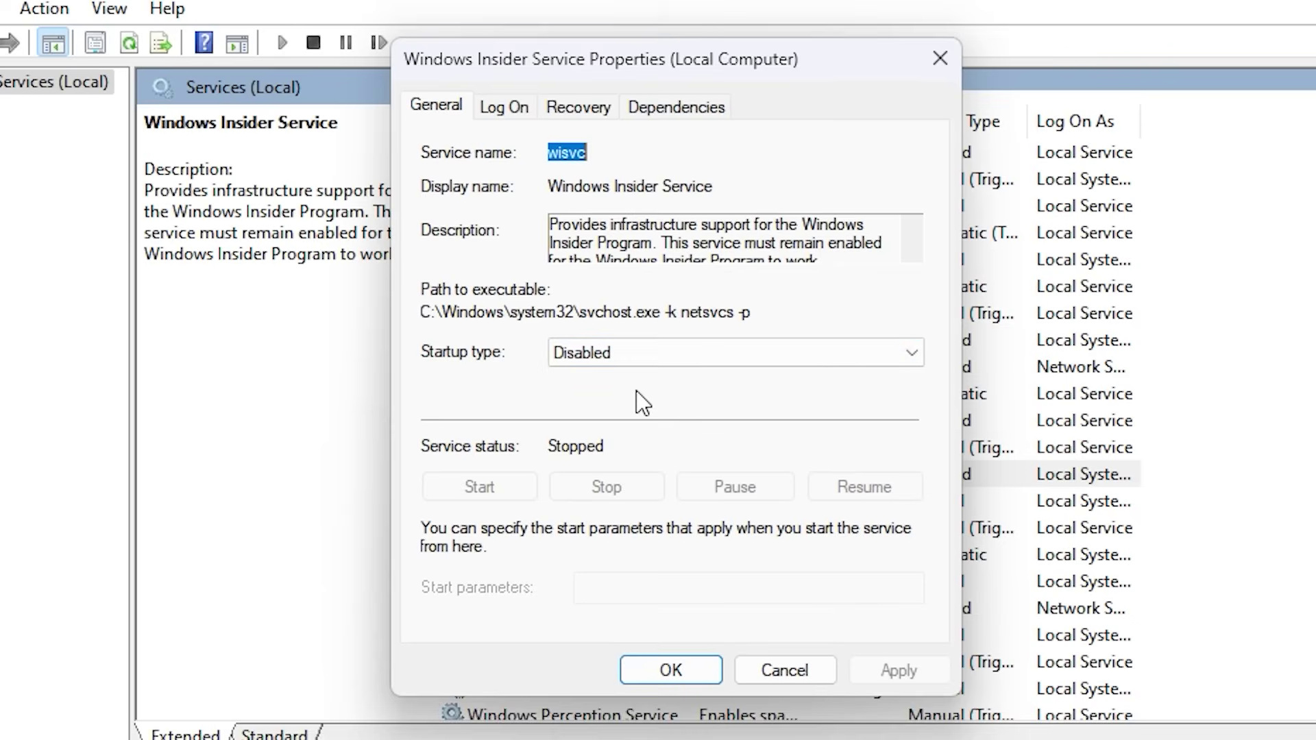
{"action": "left_click", "coordinate": [627, 352]}
{"action": "left_click", "coordinate": [627, 352]}
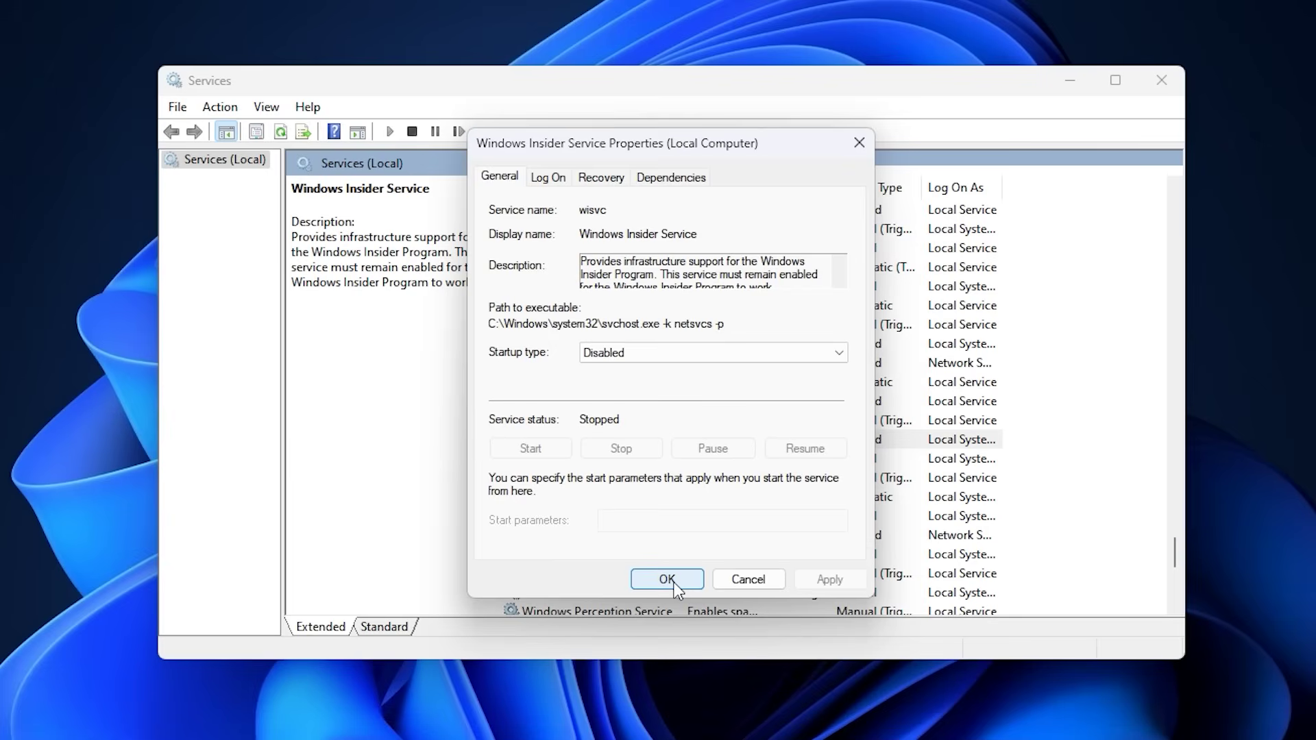
{"action": "left_click", "coordinate": [670, 670]}
{"action": "scroll", "coordinate": [606, 494], "scroll_direction": "up", "scroll_amount": 10}
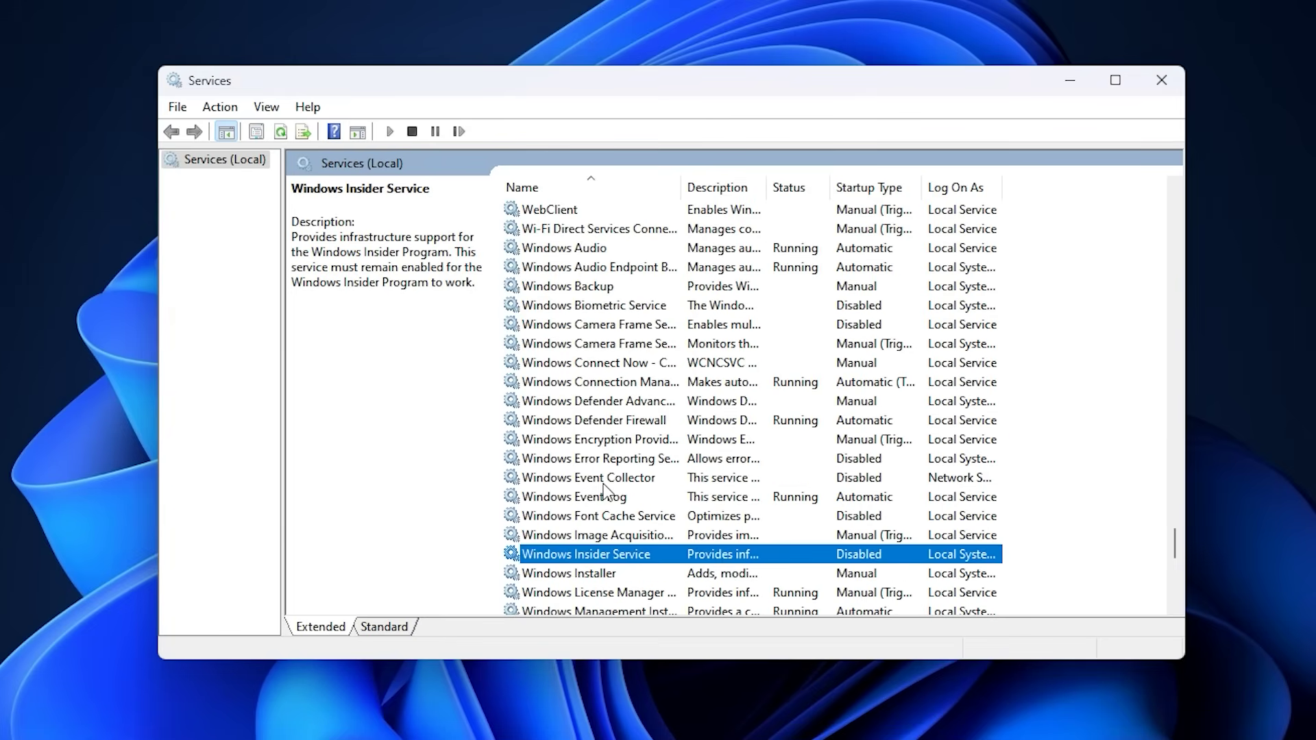
{"action": "scroll", "coordinate": [606, 493], "scroll_direction": "up", "scroll_amount": 20}
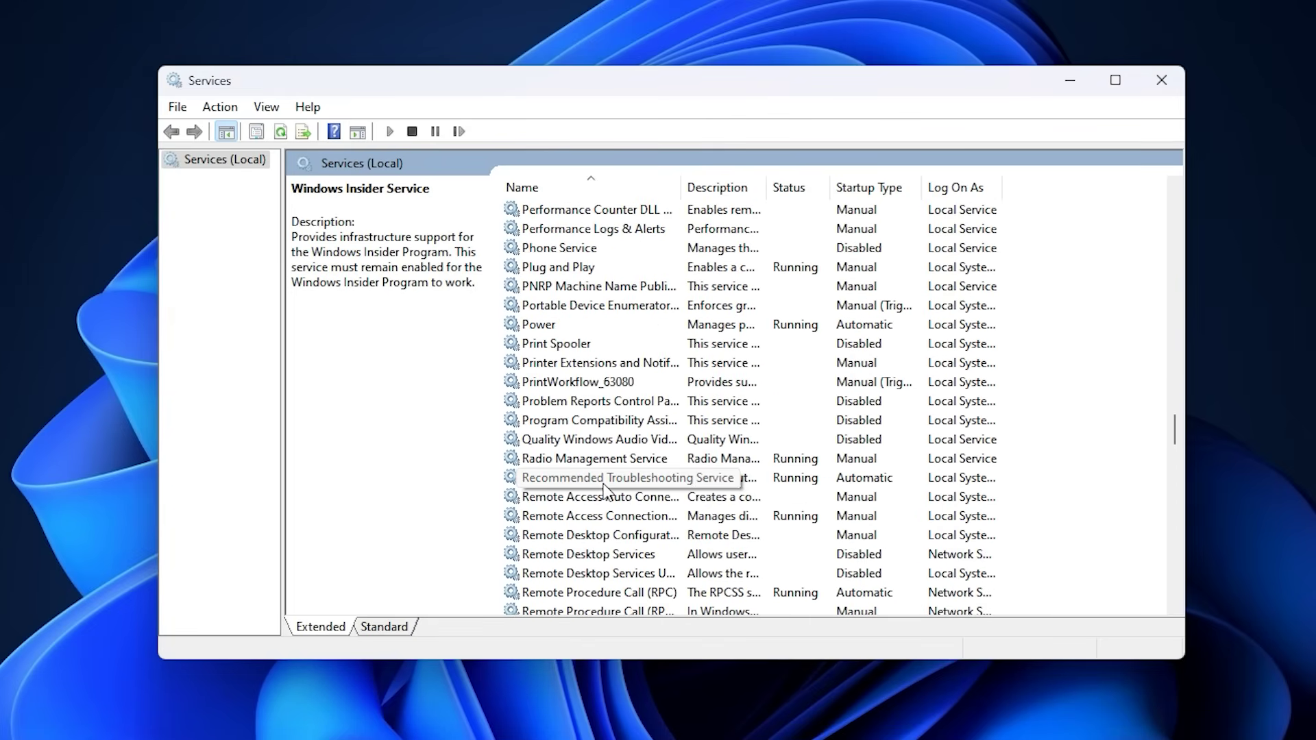
{"action": "scroll", "coordinate": [605, 493], "scroll_direction": "up", "scroll_amount": 13}
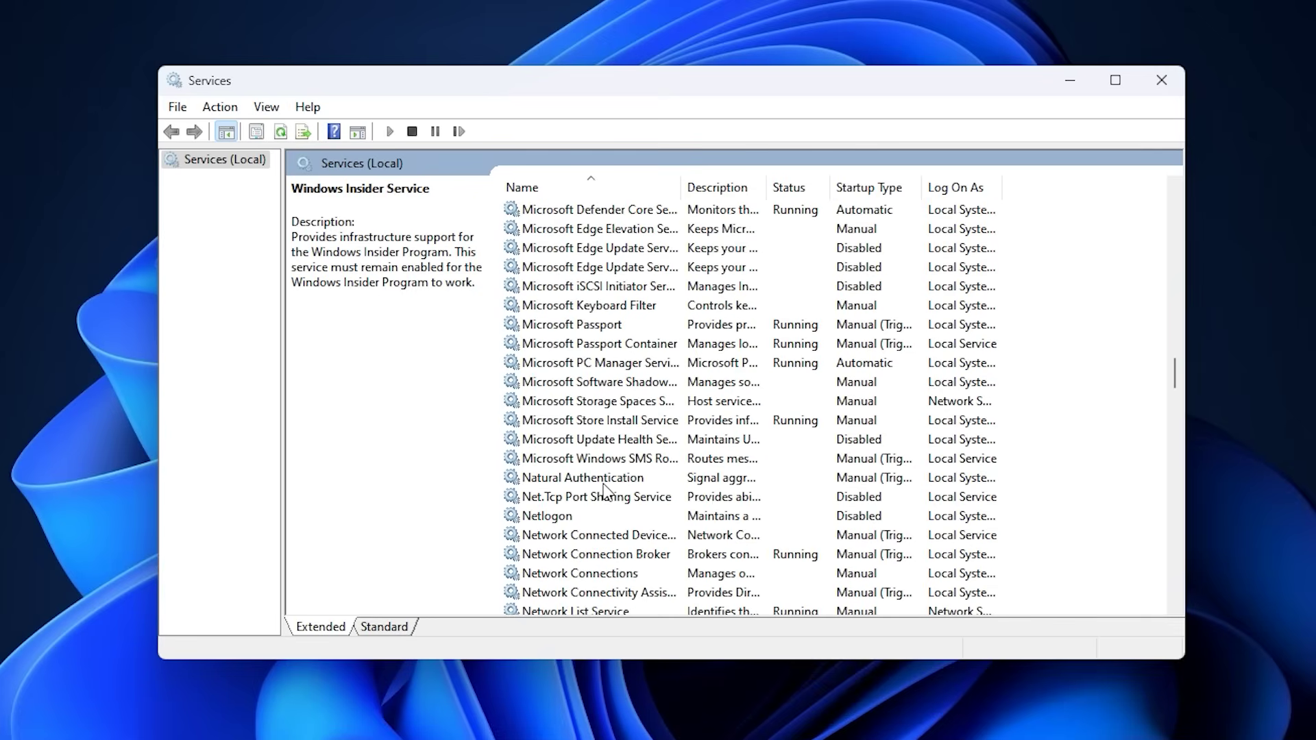
{"action": "scroll", "coordinate": [604, 492], "scroll_direction": "up", "scroll_amount": 8}
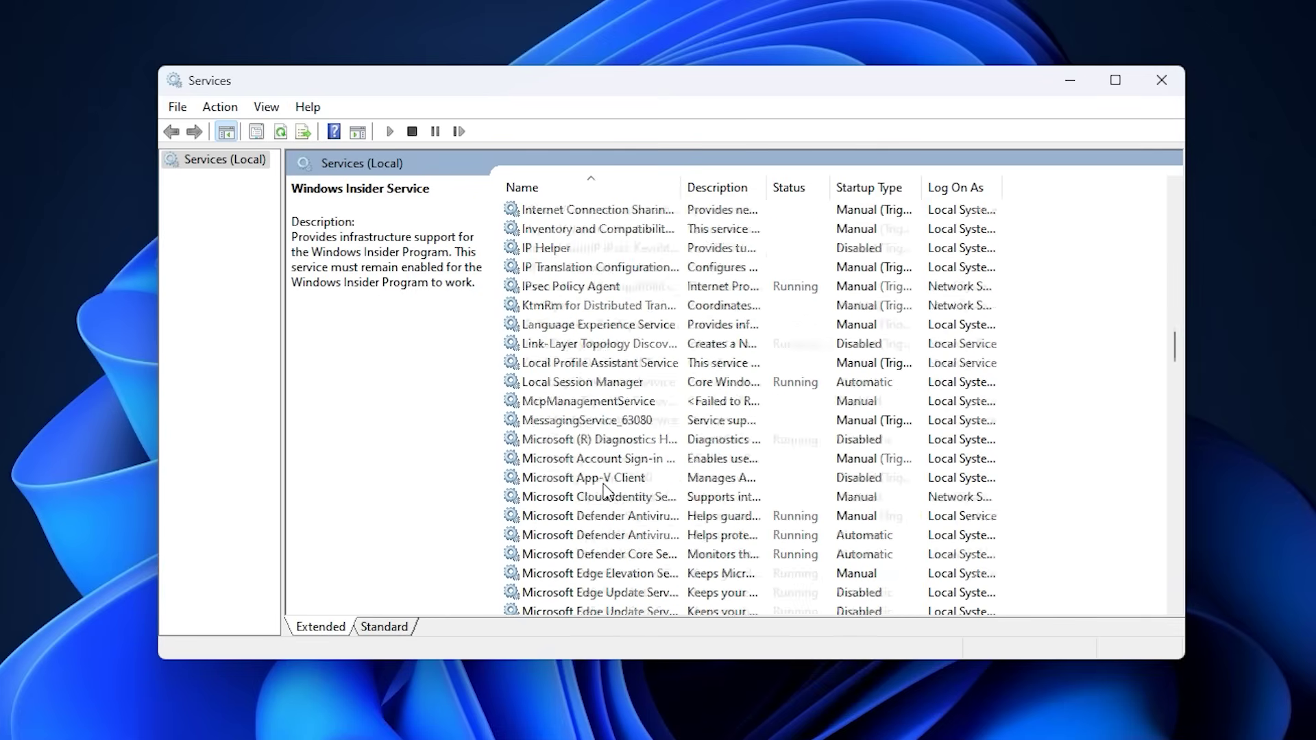
{"action": "scroll", "coordinate": [605, 492], "scroll_direction": "up", "scroll_amount": 4}
{"action": "scroll", "coordinate": [605, 492], "scroll_direction": "up", "scroll_amount": 7}
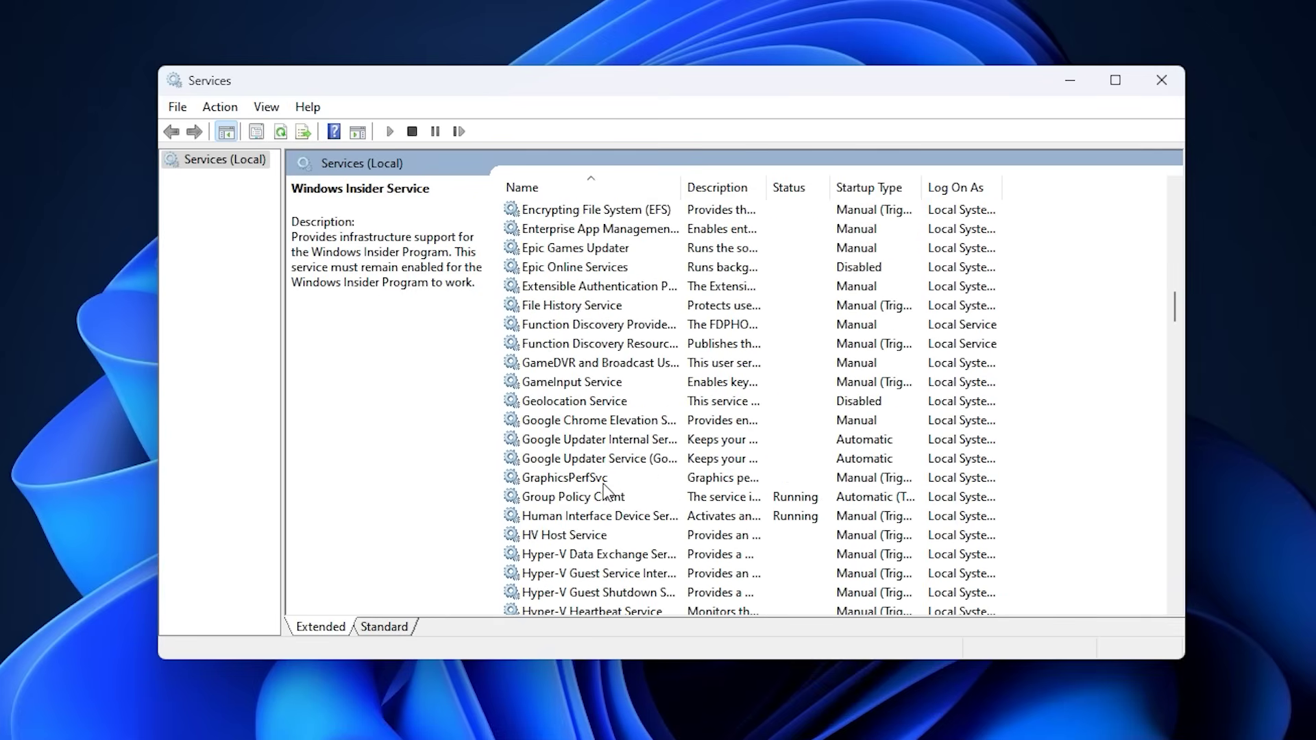
{"action": "scroll", "coordinate": [604, 492], "scroll_direction": "up", "scroll_amount": 11}
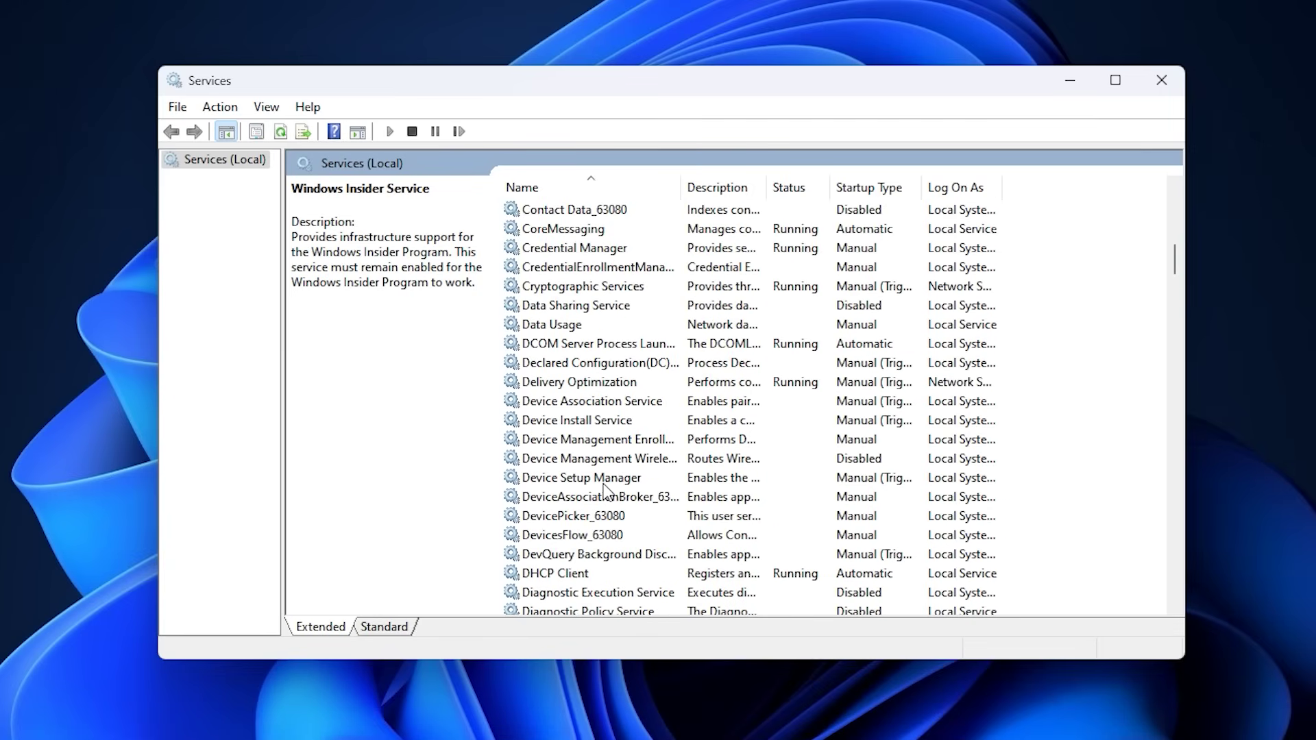
{"action": "scroll", "coordinate": [605, 493], "scroll_direction": "up", "scroll_amount": 8}
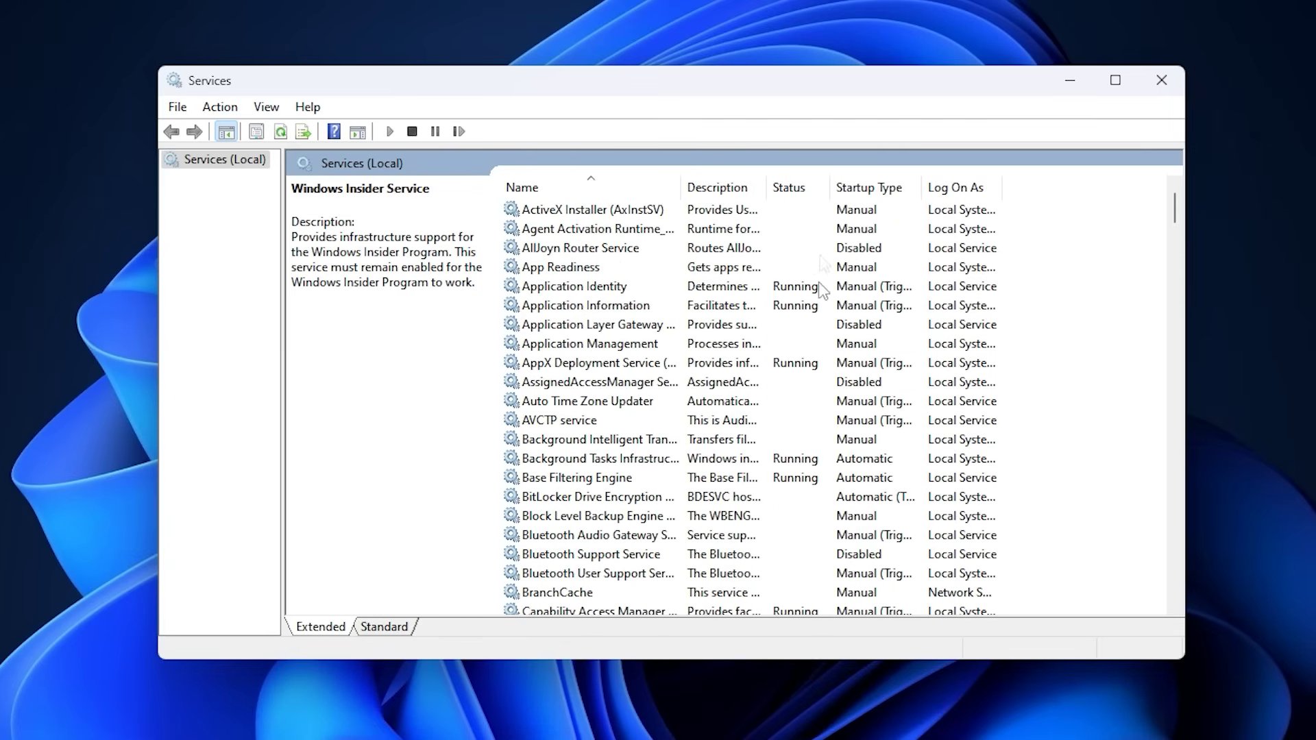